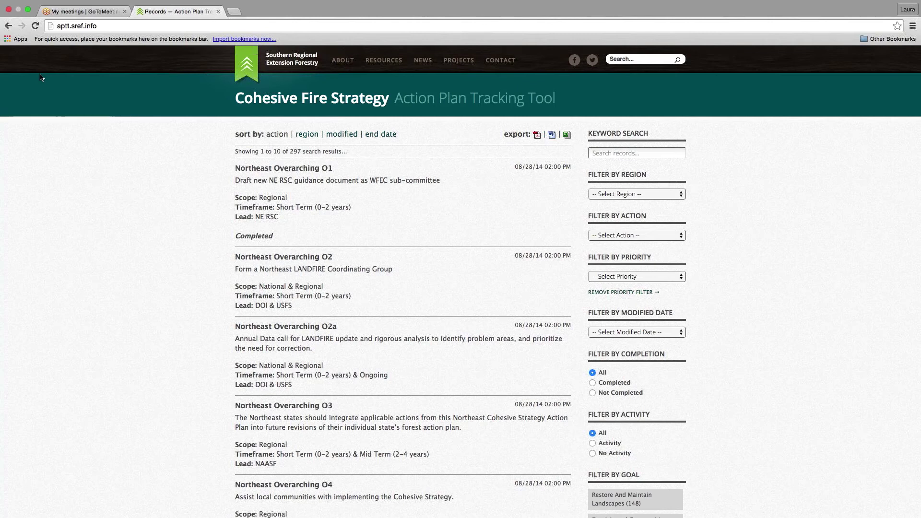
pyautogui.click(28, 11)
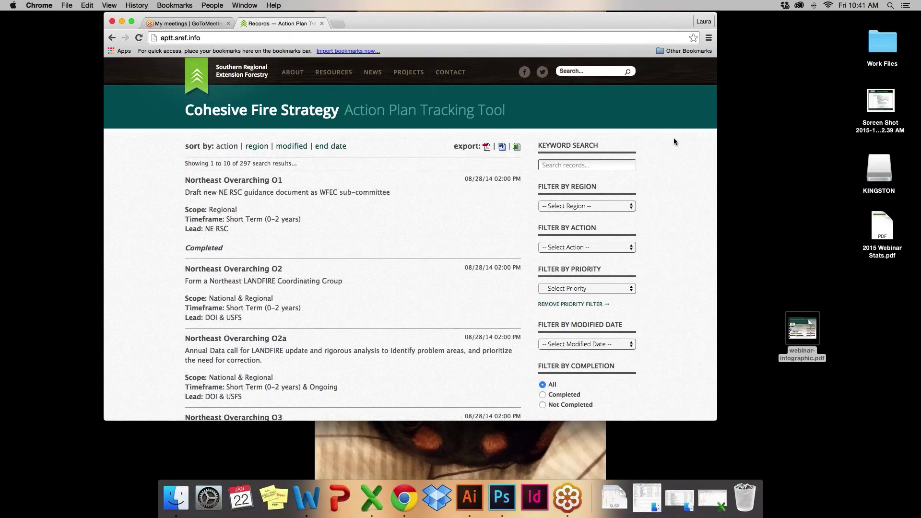
pyautogui.click(908, 65)
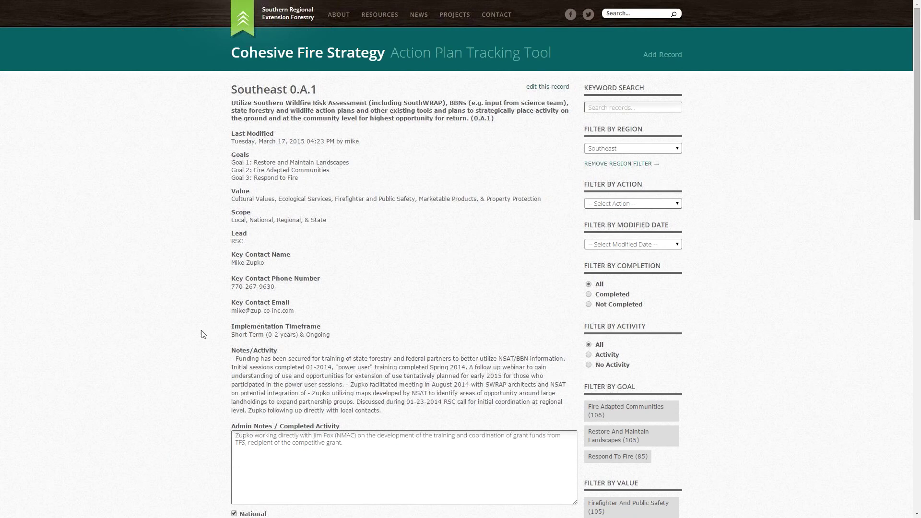
# Step: Review the Southeast 0.A.1 record, then open it for editing and look through the form's fields
pyautogui.scroll(-3, 201, 334)
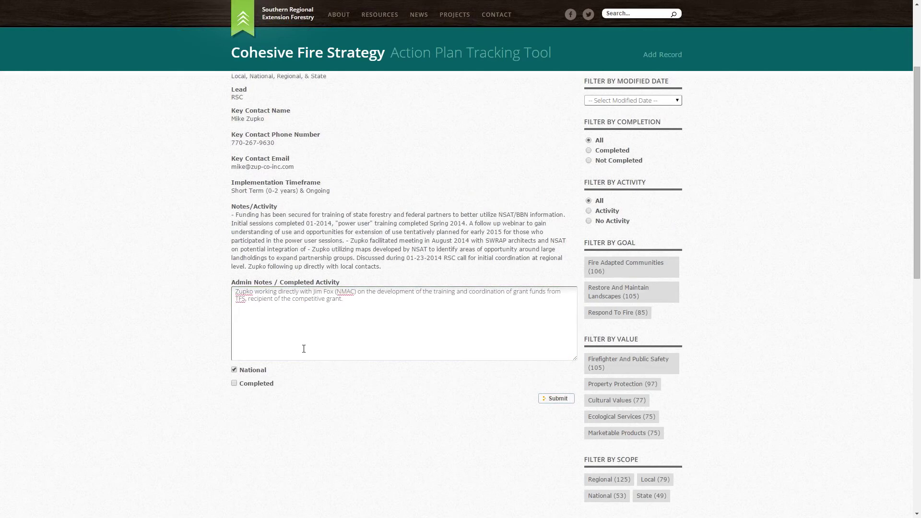
pyautogui.scroll(3, 54, 329)
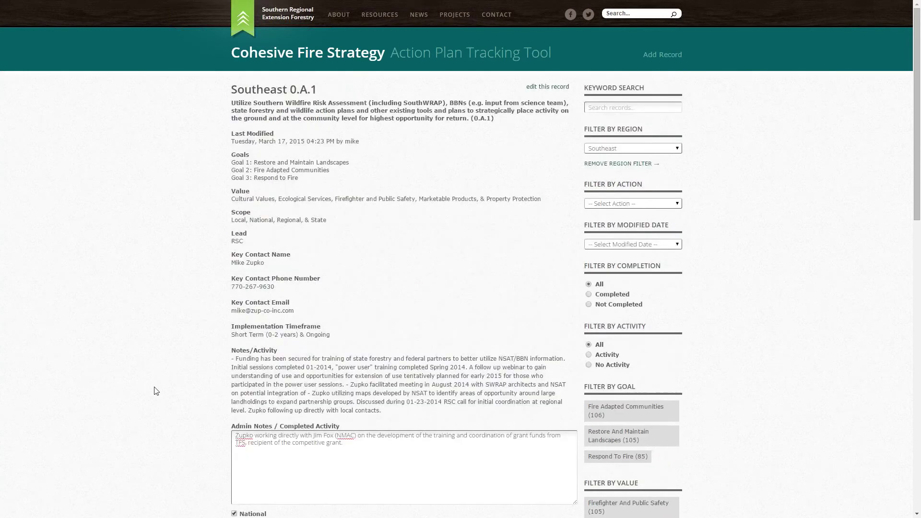
pyautogui.click(560, 86)
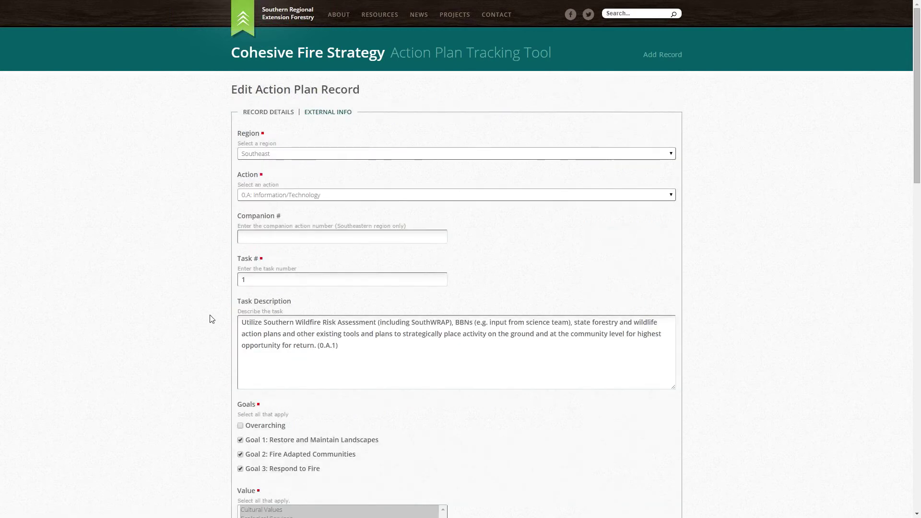
pyautogui.scroll(-9, 190, 326)
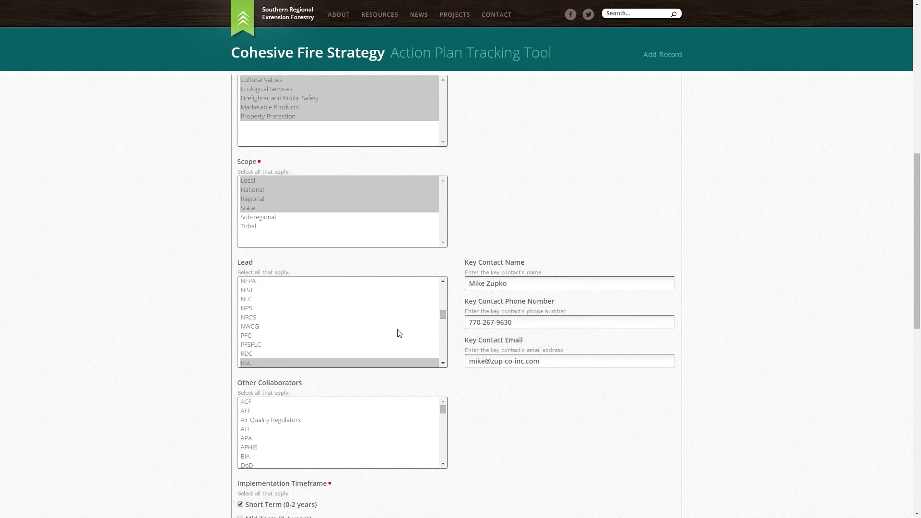
pyautogui.press('End')
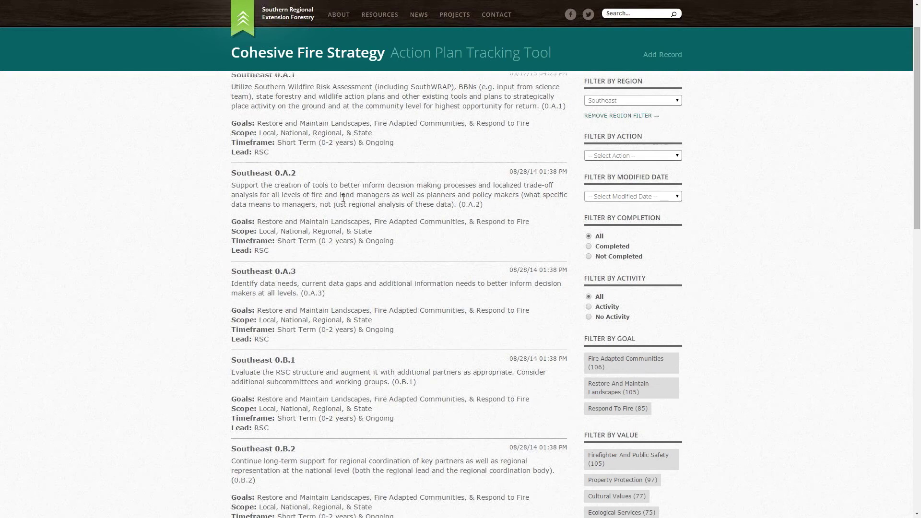
# Step: Filter the Southeast records by the goals Fire Adapted Communities and Respond To Fire
pyautogui.scroll(-3, 689, 216)
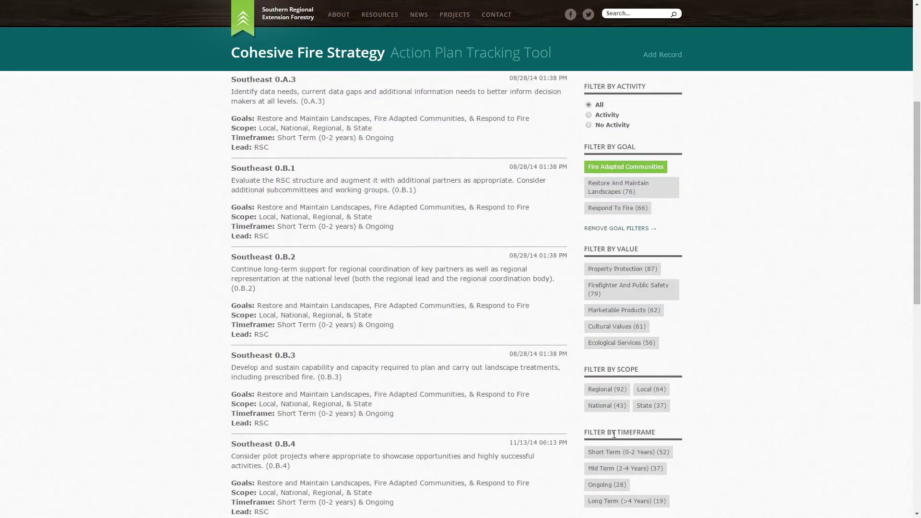
pyautogui.click(624, 236)
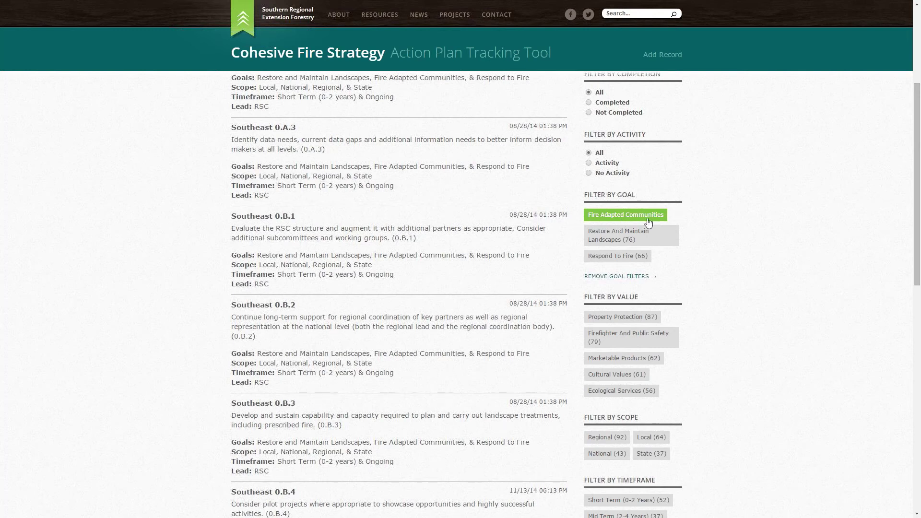
pyautogui.click(619, 263)
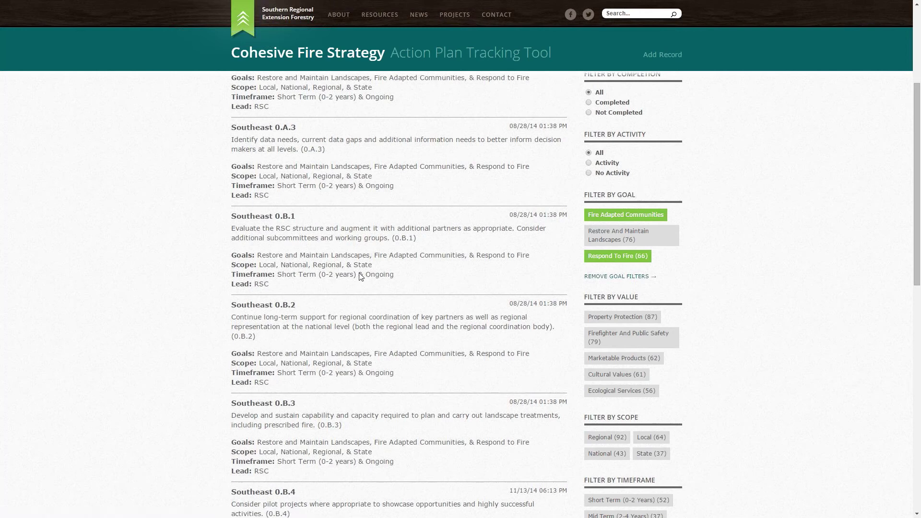
pyautogui.scroll(-2, 477, 340)
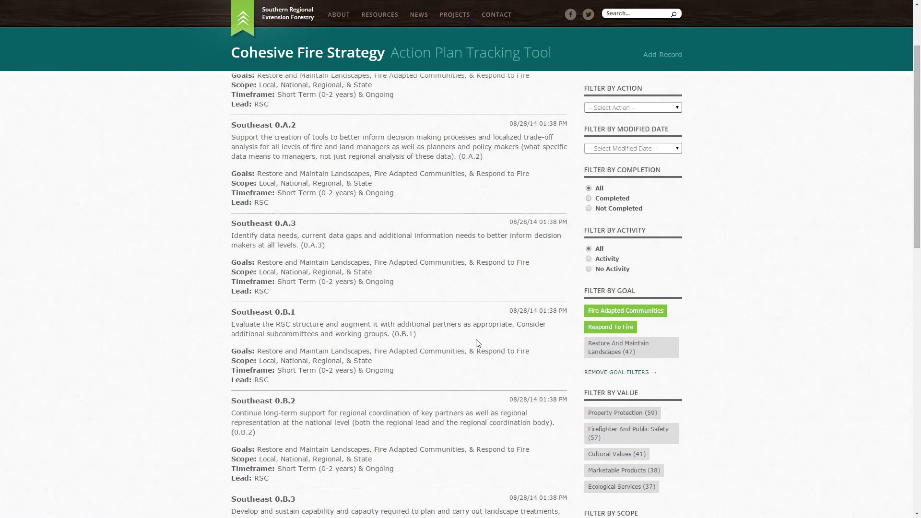
pyautogui.scroll(2, 479, 343)
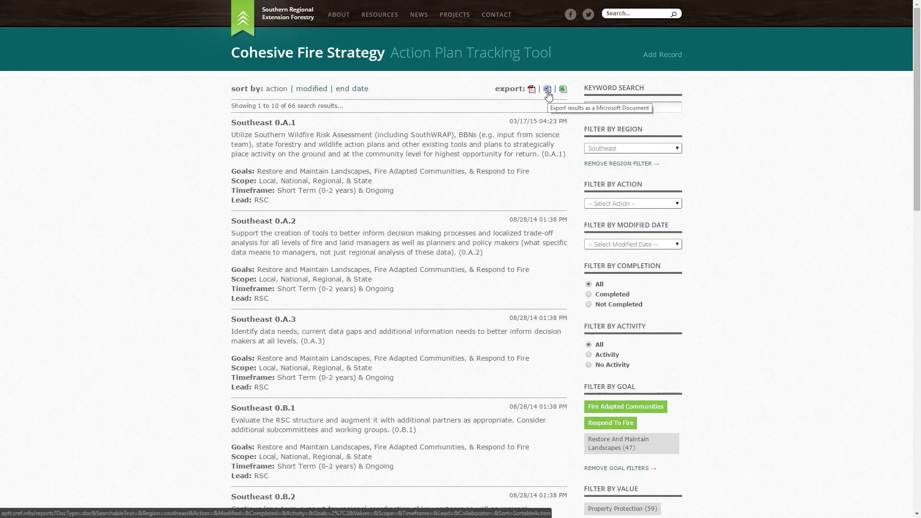
# Step: Start an Adobe PDF report of the filtered records, including only Goals, Scope and Last Modified By as report details
pyautogui.click(533, 95)
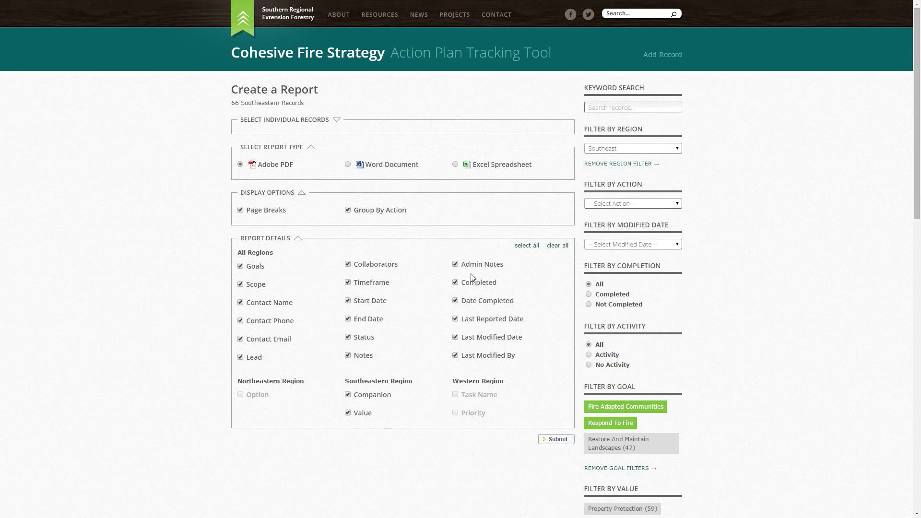
pyautogui.click(558, 247)
pyautogui.click(258, 270)
pyautogui.click(255, 287)
pyautogui.click(499, 356)
# Step: Keep page breaks enabled, look through the individual Southeastern records for the report, and submit it
pyautogui.doubleClick(269, 213)
pyautogui.click(269, 215)
pyautogui.click(337, 120)
pyautogui.scroll(-5, 264, 190)
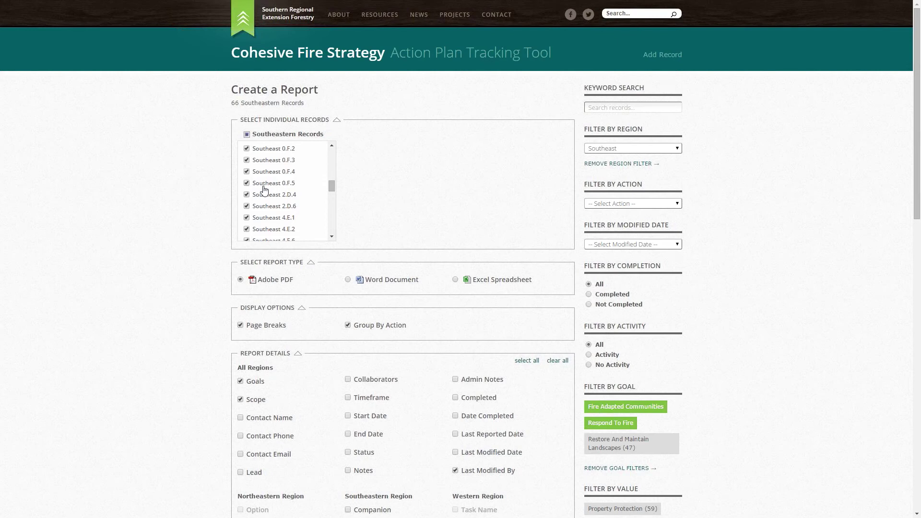
pyautogui.scroll(-7, 432, 202)
pyautogui.click(554, 219)
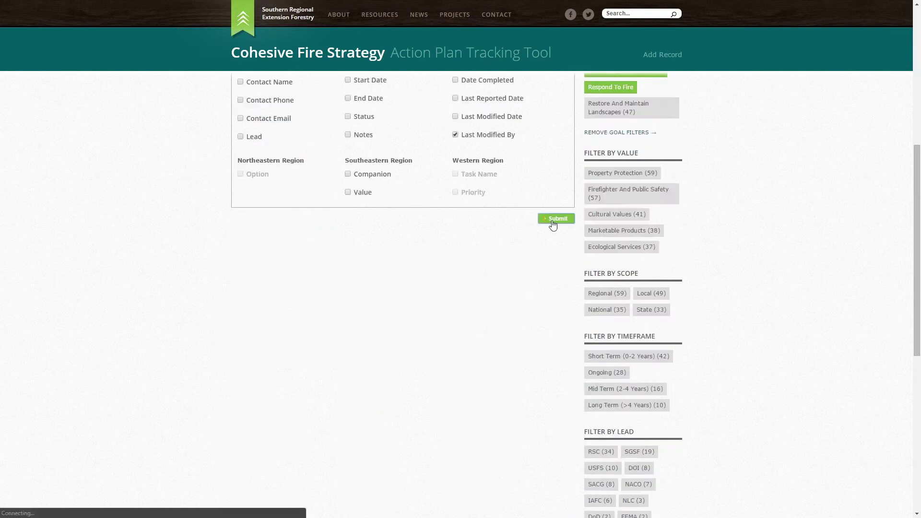
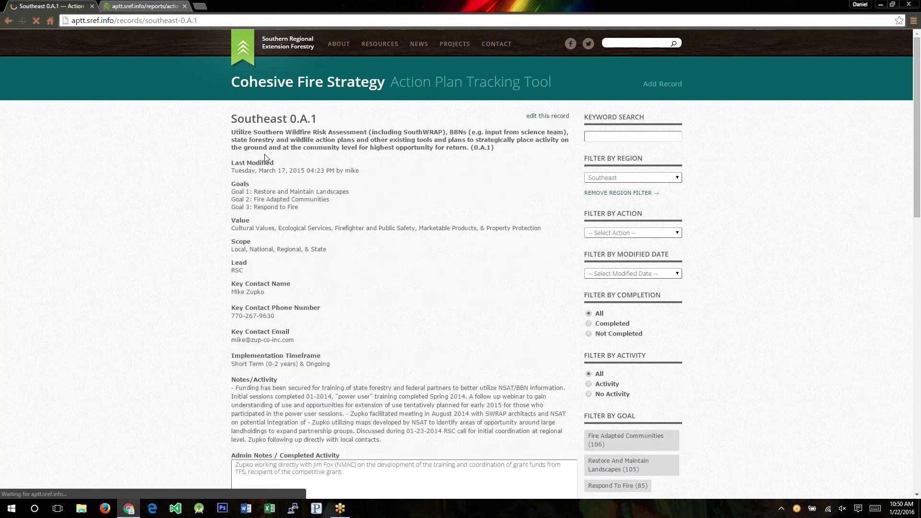
# Step: Examine the Value entries of the Southeast 0.A.1 record
pyautogui.moveTo(232, 228); pyautogui.dragTo(378, 226)
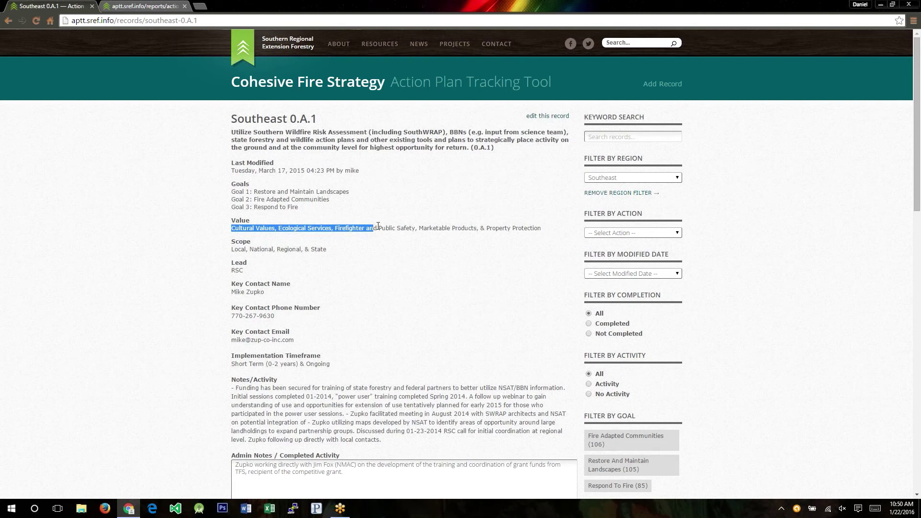
pyautogui.moveTo(378, 226); pyautogui.dragTo(546, 234)
pyautogui.click(296, 169)
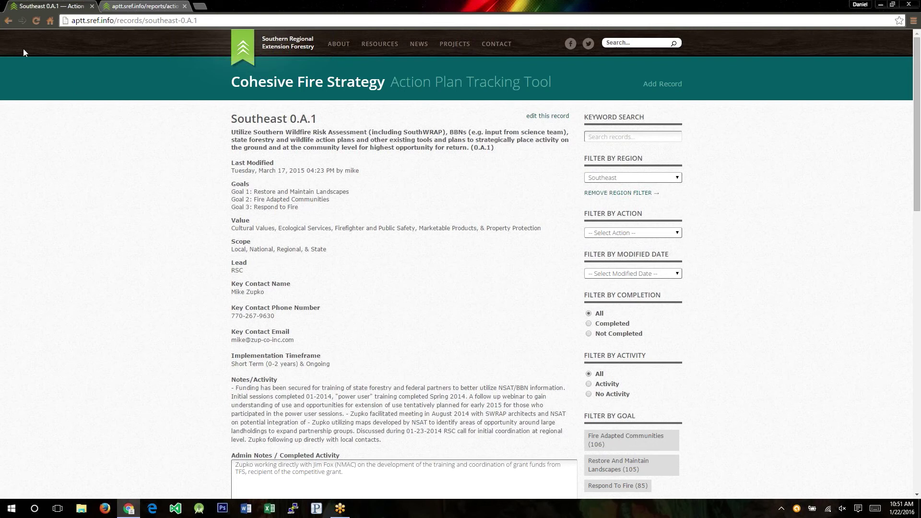
# Step: Return to the filtered results list, look through the records and go to the next 10 items
pyautogui.click(8, 21)
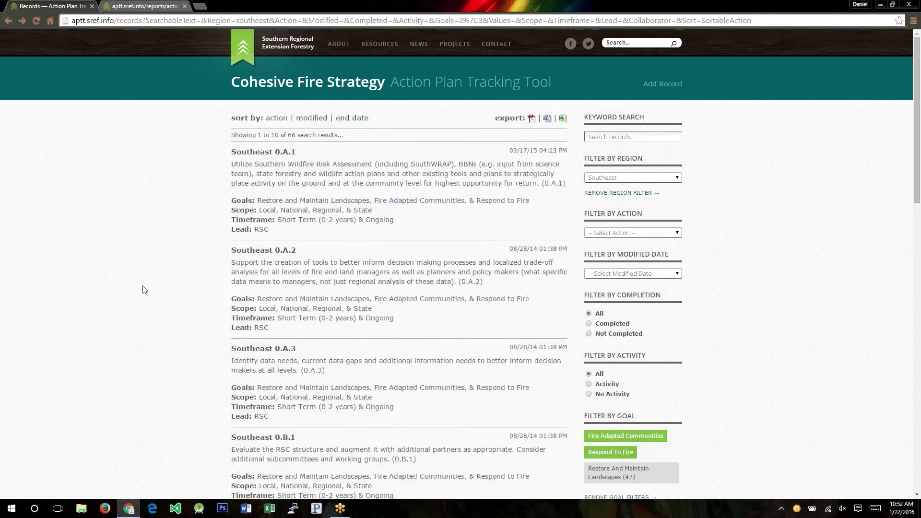
pyautogui.scroll(-4, 146, 292)
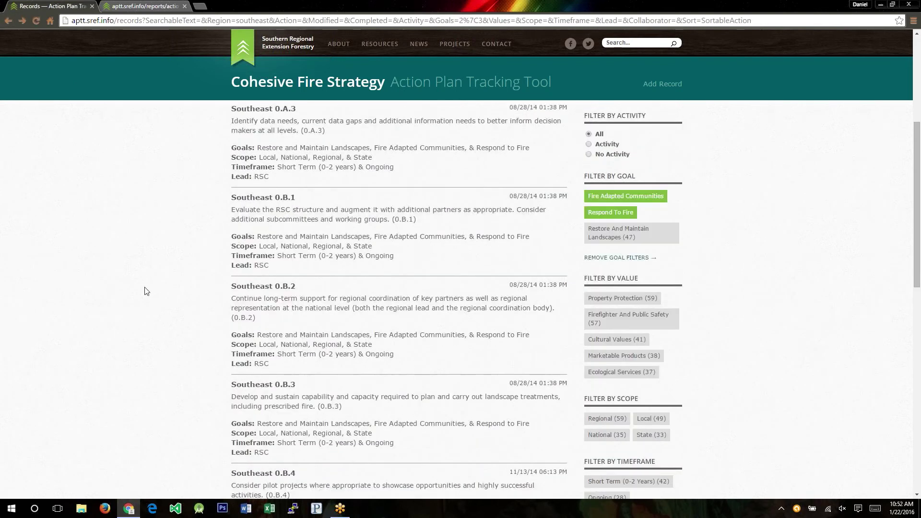
pyautogui.scroll(-5, 147, 291)
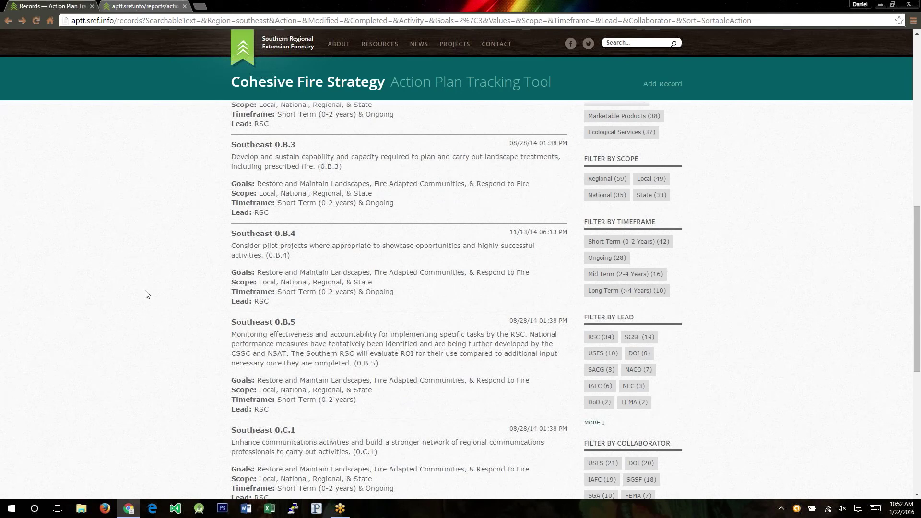
pyautogui.scroll(-4, 146, 294)
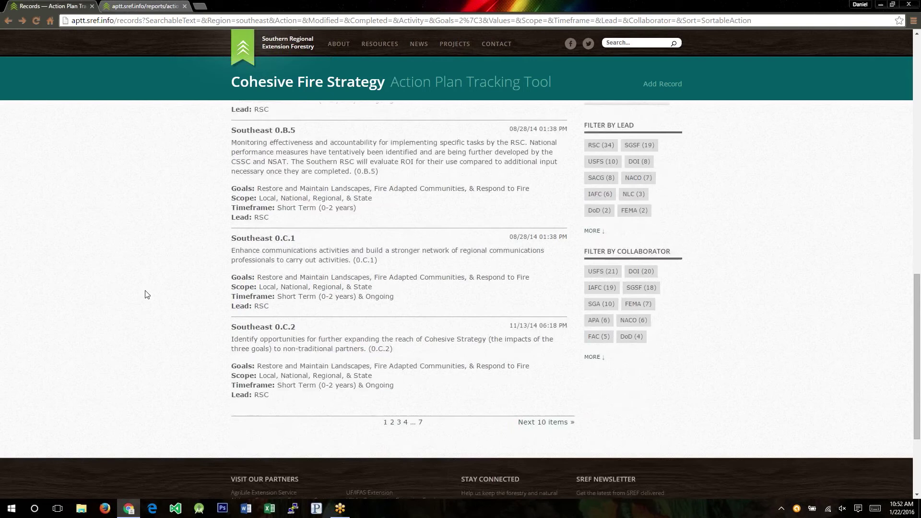
pyautogui.press('F5')
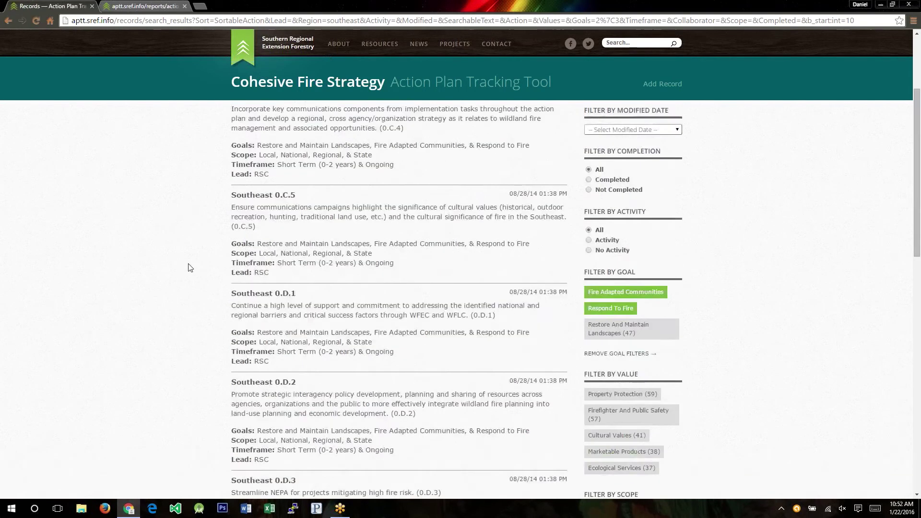
# Step: Open the Southeast 0.E.2 record and read its task description
pyautogui.scroll(-7, 192, 268)
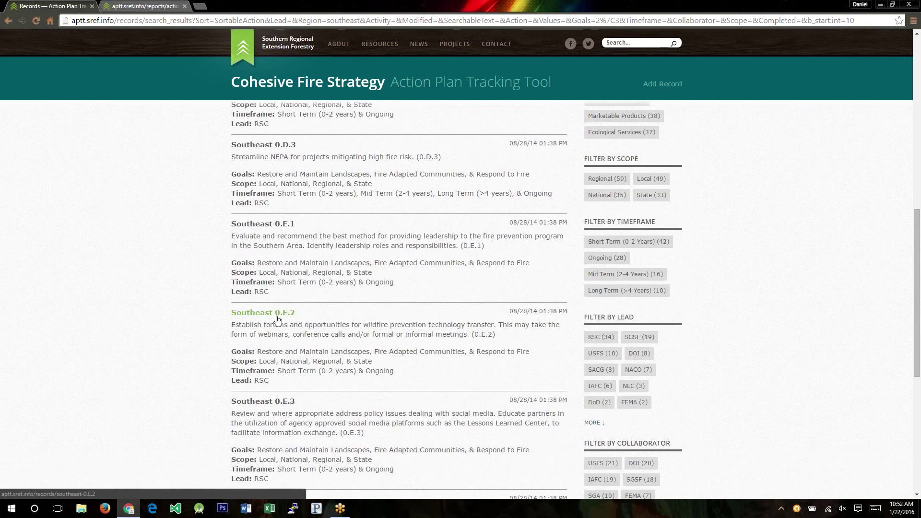
pyautogui.click(277, 320)
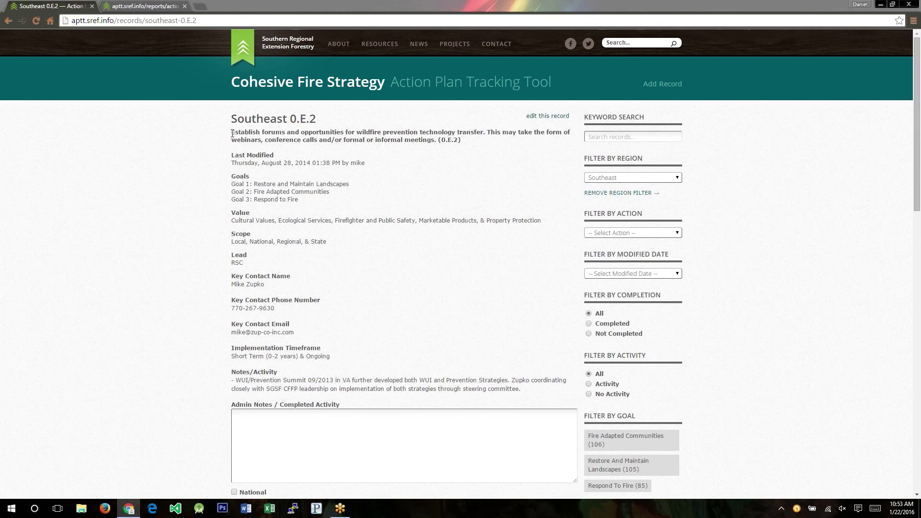
pyautogui.moveTo(232, 132); pyautogui.dragTo(473, 130)
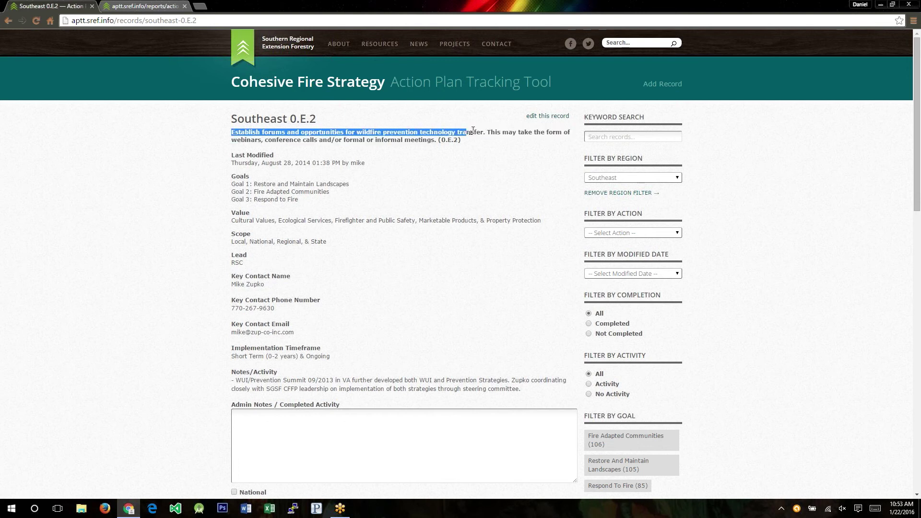
pyautogui.click(474, 130)
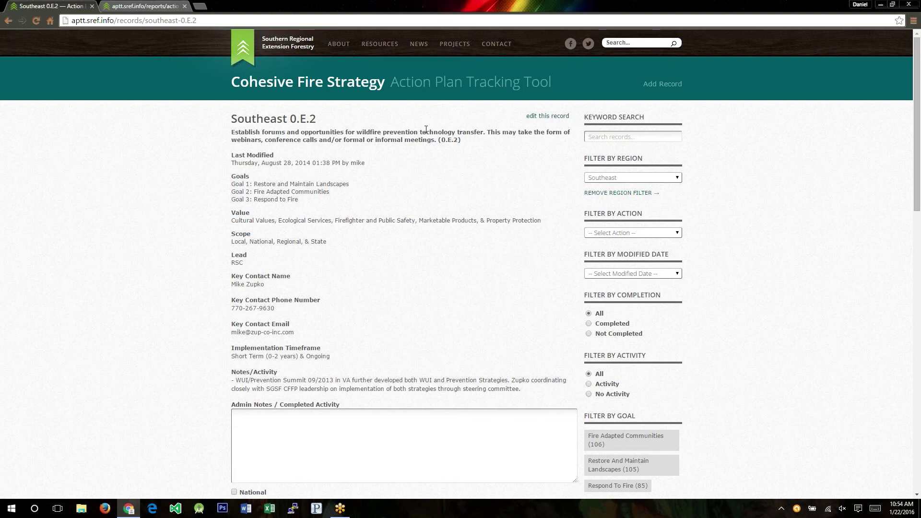
# Step: Examine the 0.E.2 record's details, Notes/Activity, Admin Notes / Completed Activity field and the National and Completed options
pyautogui.scroll(-1, 177, 366)
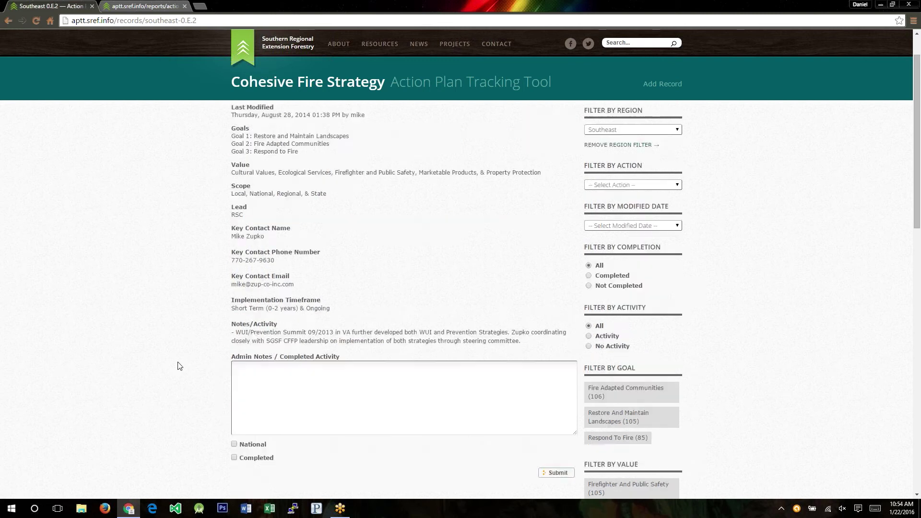
pyautogui.scroll(1, 164, 346)
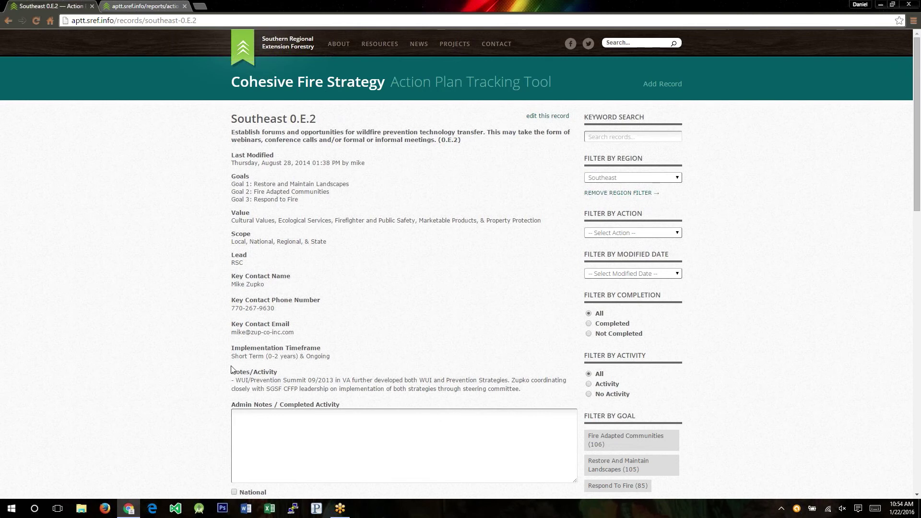
pyautogui.scroll(-2, 192, 376)
pyautogui.scroll(2, 238, 327)
pyautogui.scroll(-2, 183, 355)
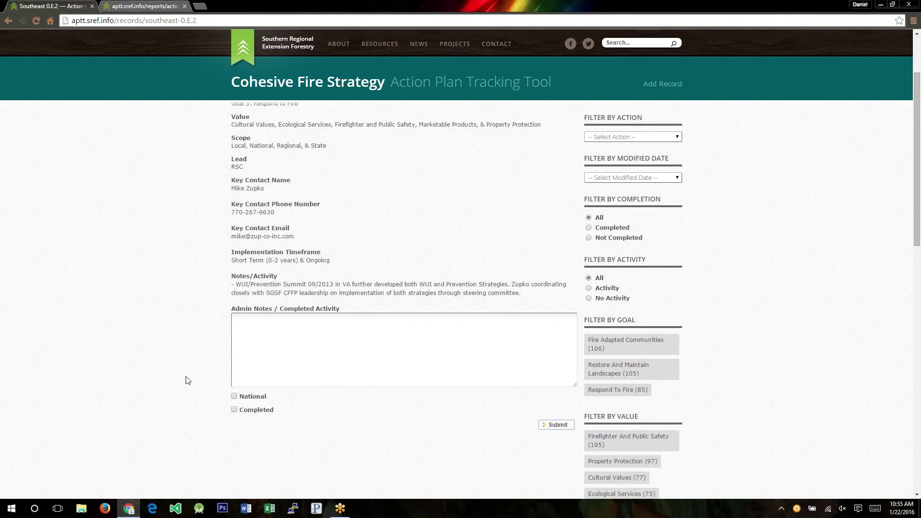
pyautogui.scroll(1, 612, 215)
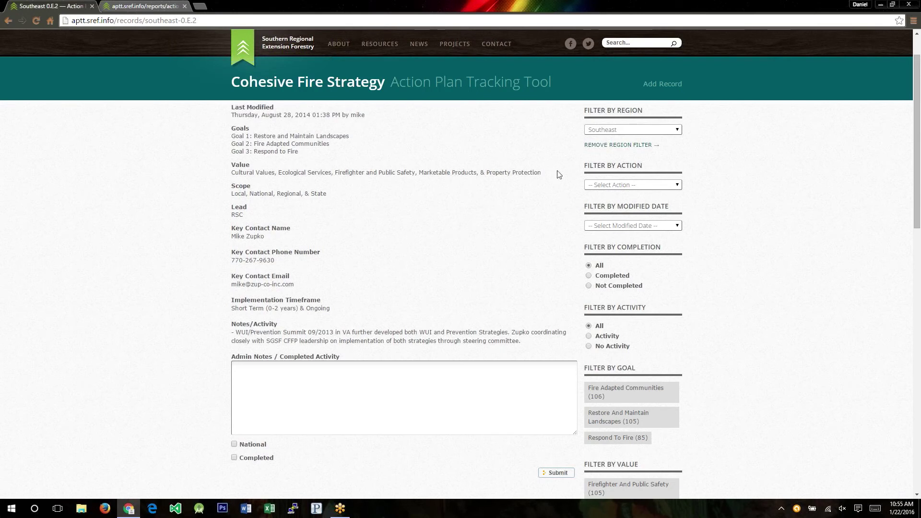
pyautogui.scroll(1, 384, 120)
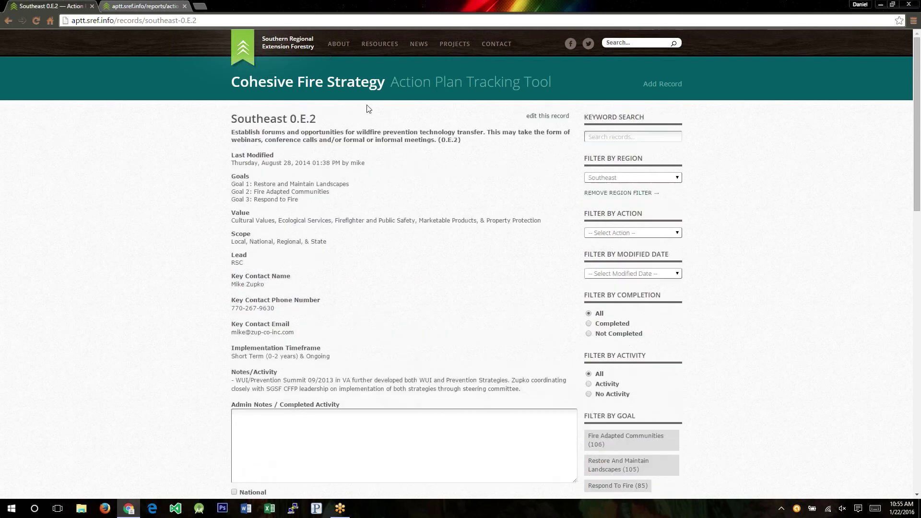
pyautogui.scroll(-2, 169, 455)
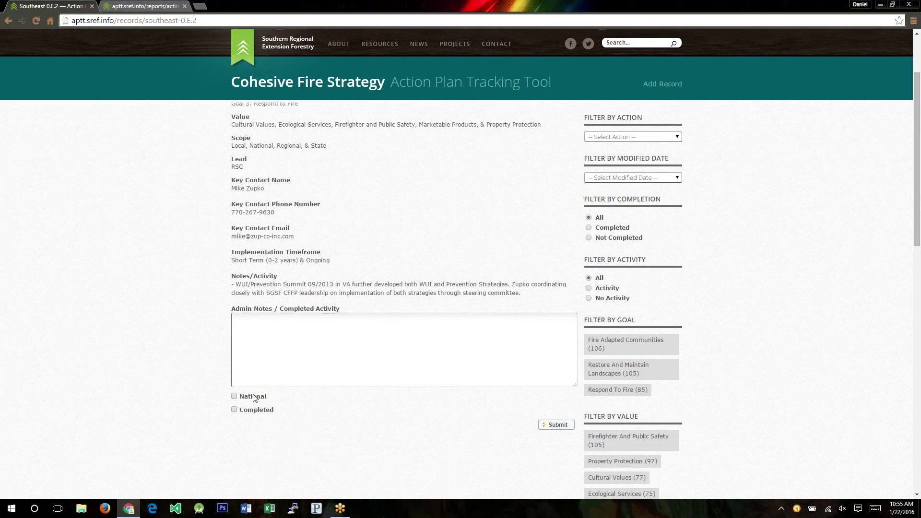
pyautogui.scroll(-1, 212, 360)
pyautogui.scroll(3, 211, 337)
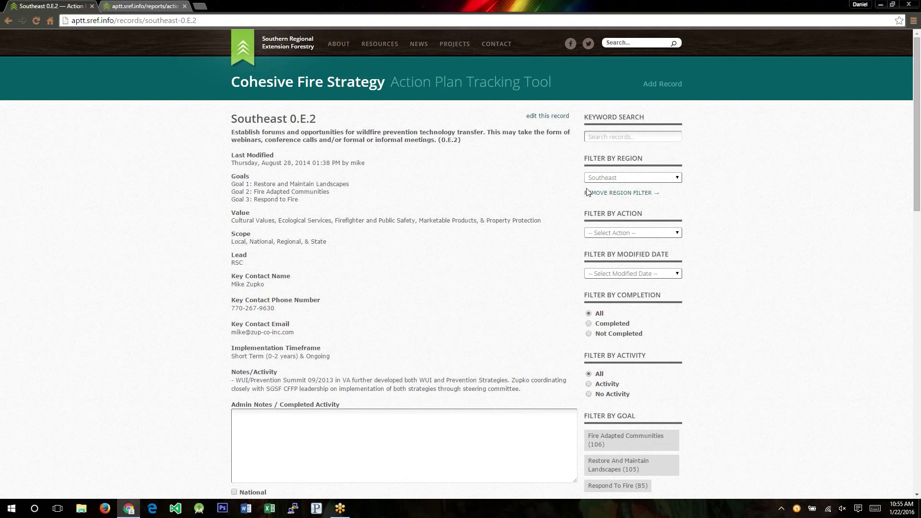
# Step: Check the available region filter options, and return to the filtered results list to look through its records
pyautogui.click(645, 179)
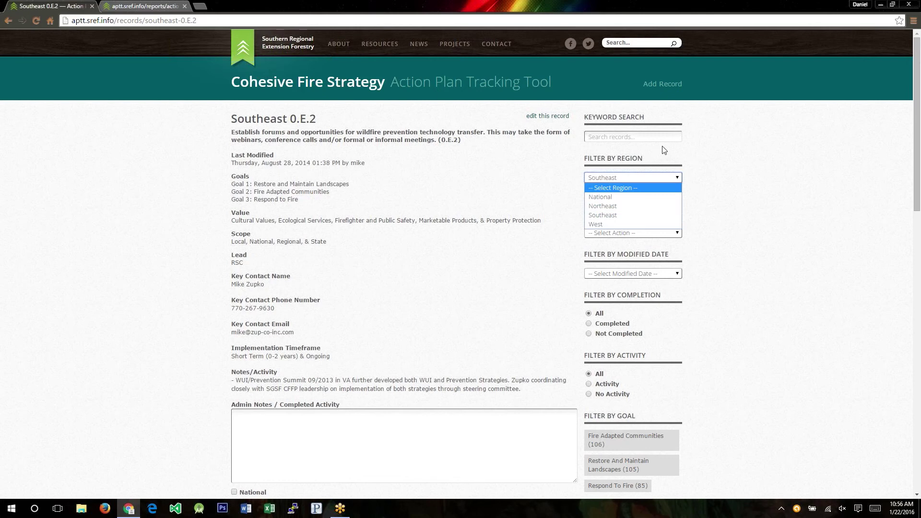
pyautogui.click(709, 151)
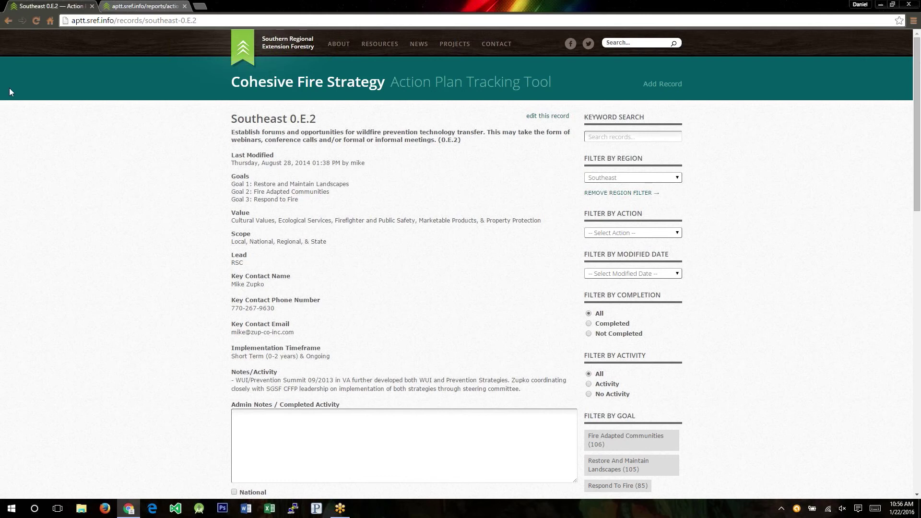
pyautogui.click(8, 20)
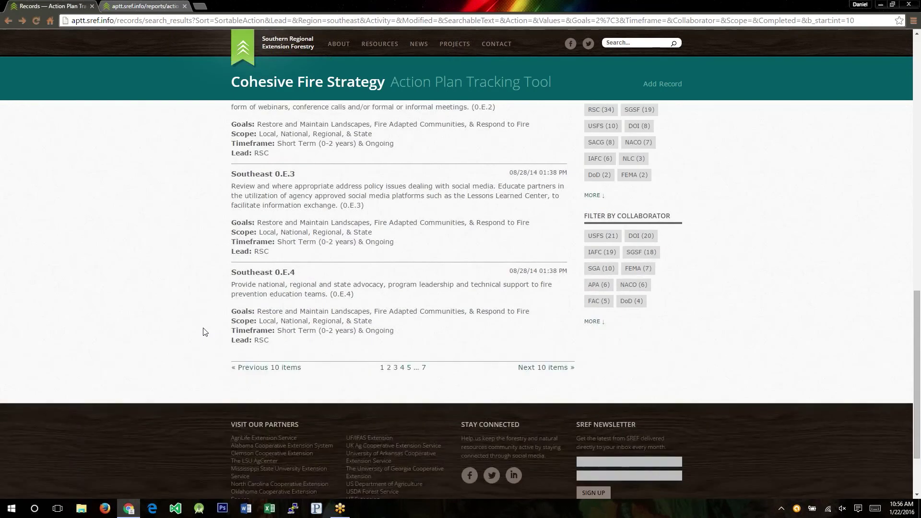
pyautogui.scroll(9, 205, 331)
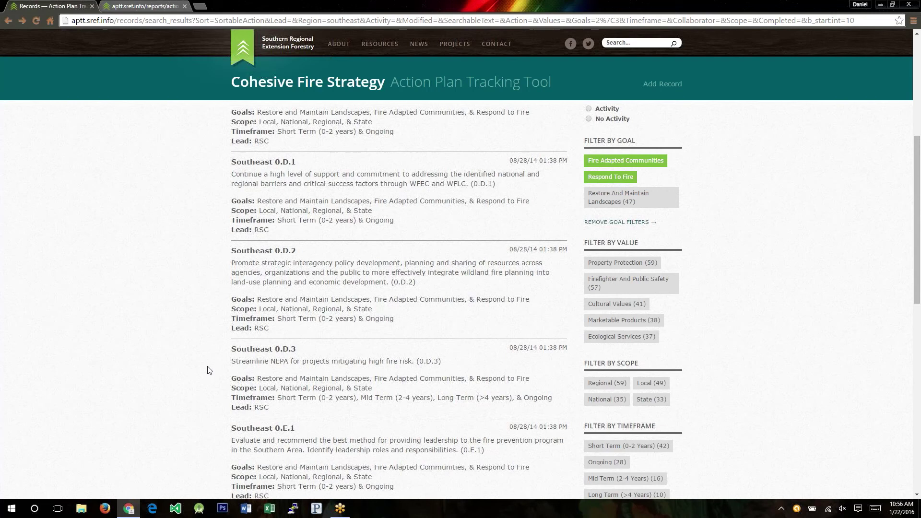
pyautogui.scroll(5, 209, 370)
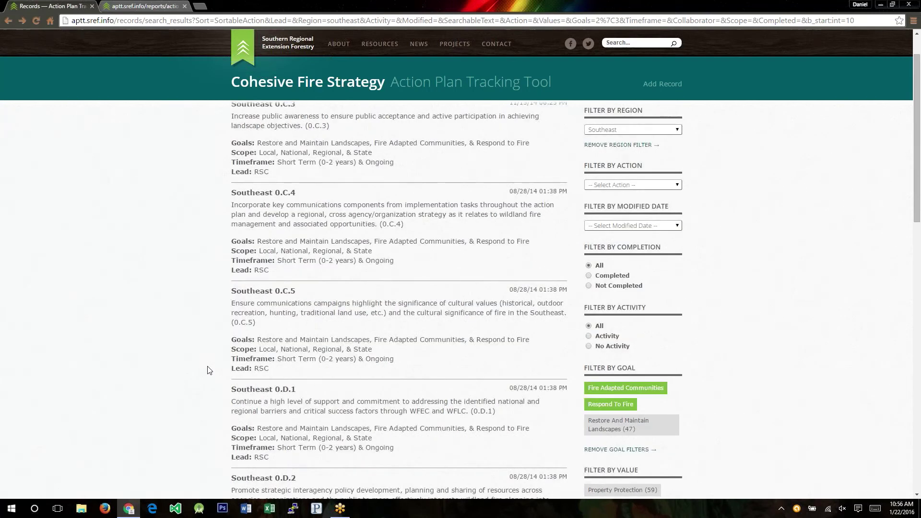
# Step: Reopen the Southeast 0.E.2 record and look over the filters down to the lead and collaborator ones
pyautogui.hotkey('alt', 'Right')
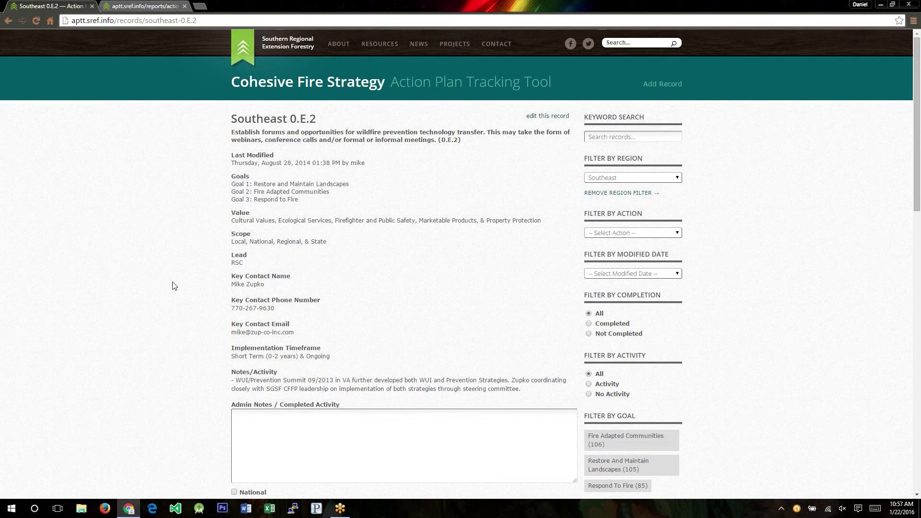
pyautogui.scroll(-15, 174, 286)
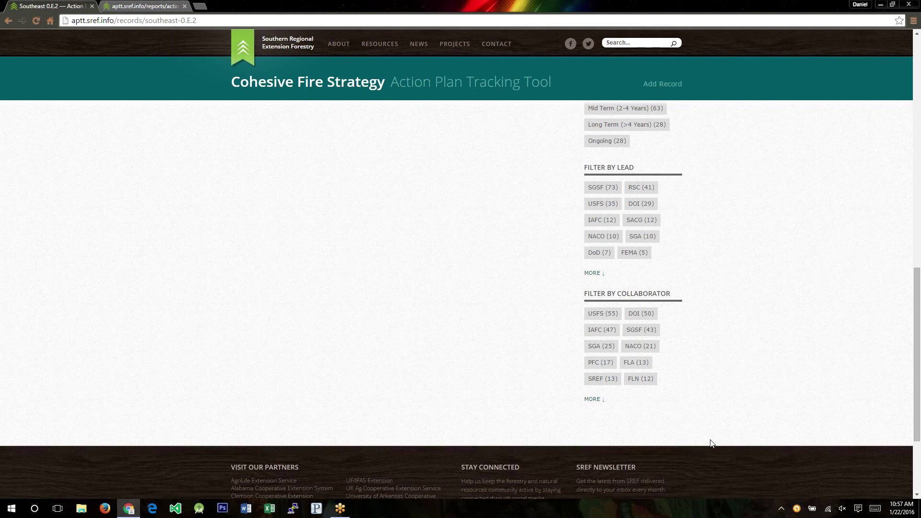
pyautogui.scroll(15, 152, 220)
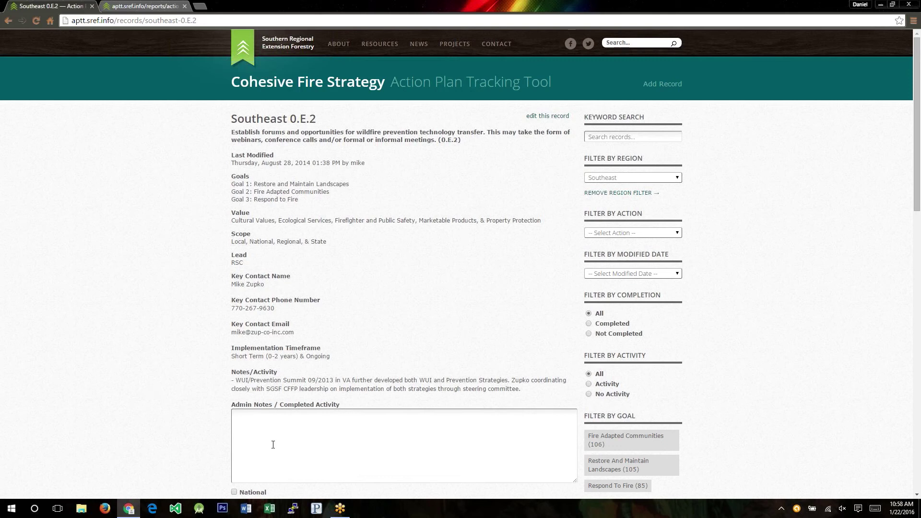
# Step: Open the Southeast 0.E.2 record for editing, and deselect and reselect Ecological Services among its values
pyautogui.click(543, 116)
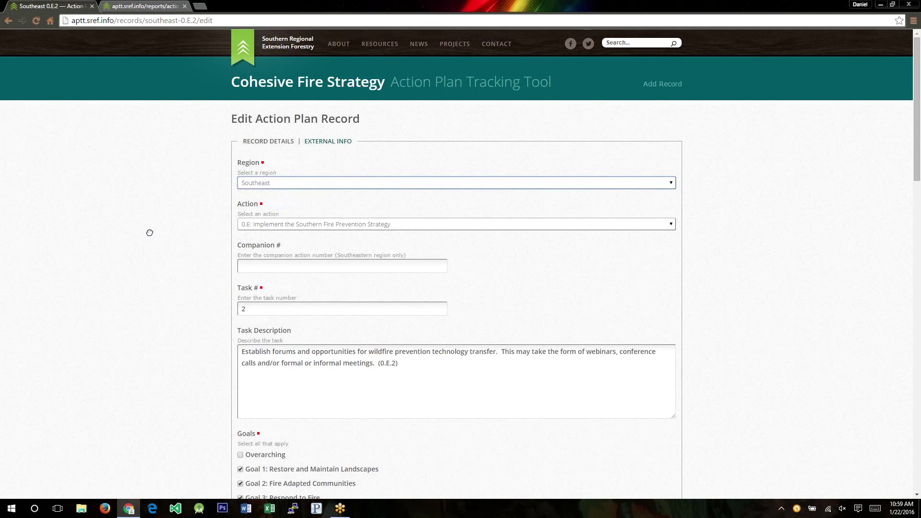
pyautogui.scroll(-1, 149, 233)
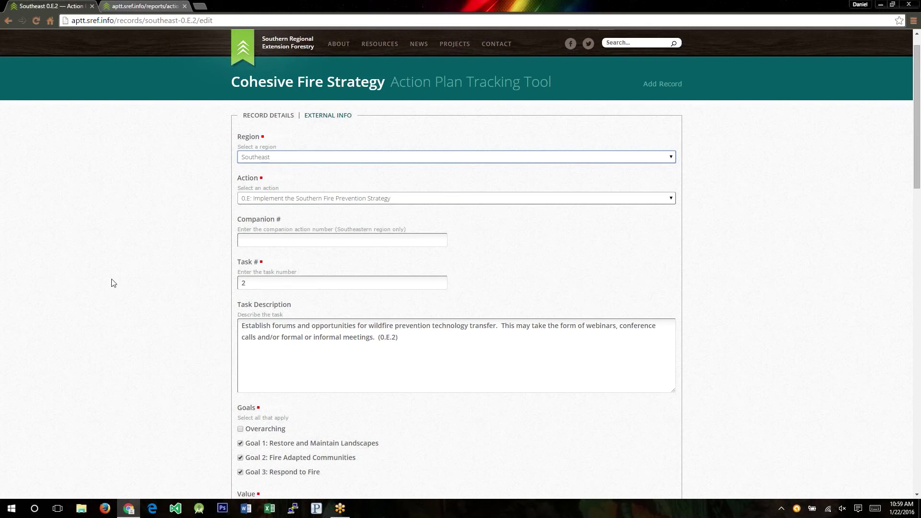
pyautogui.scroll(-6, 157, 284)
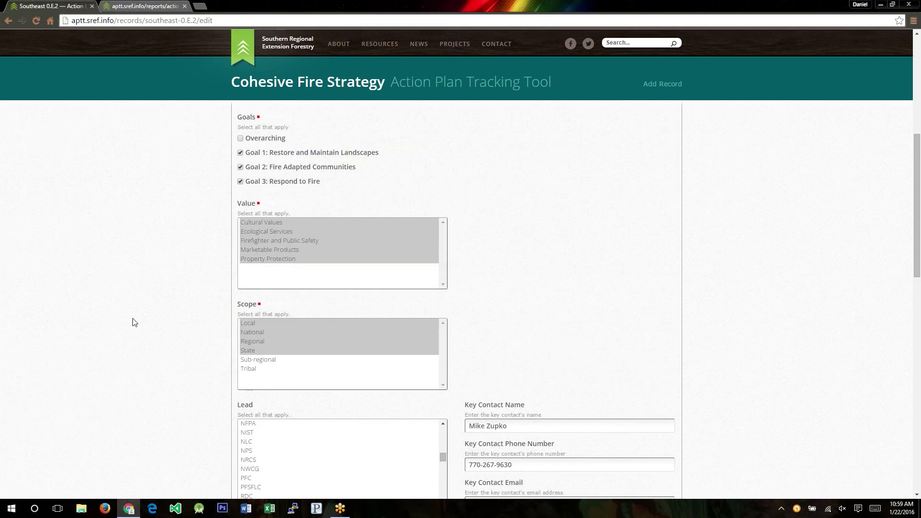
pyautogui.keyDown('ctrl'); pyautogui.click(287, 231); pyautogui.keyUp('ctrl')
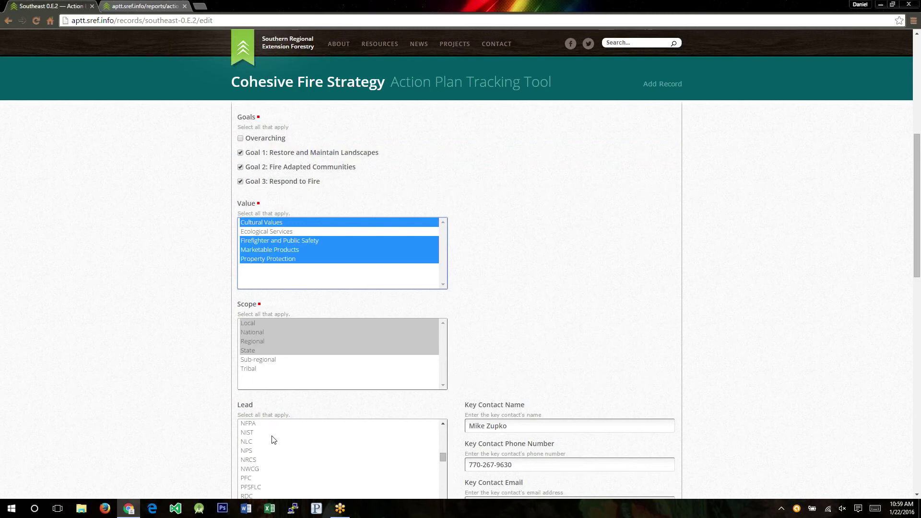
pyautogui.keyDown('ctrl'); pyautogui.click(292, 232); pyautogui.keyUp('ctrl')
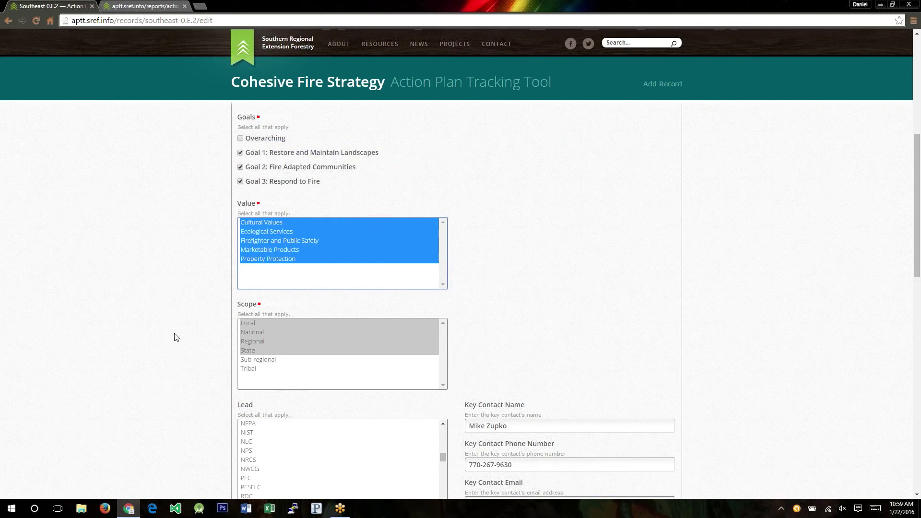
# Step: Examine the Scope choices and the key contact name, phone number and email fields in the edit form
pyautogui.scroll(-2, 174, 334)
pyautogui.click(260, 281)
pyautogui.scroll(-1, 162, 324)
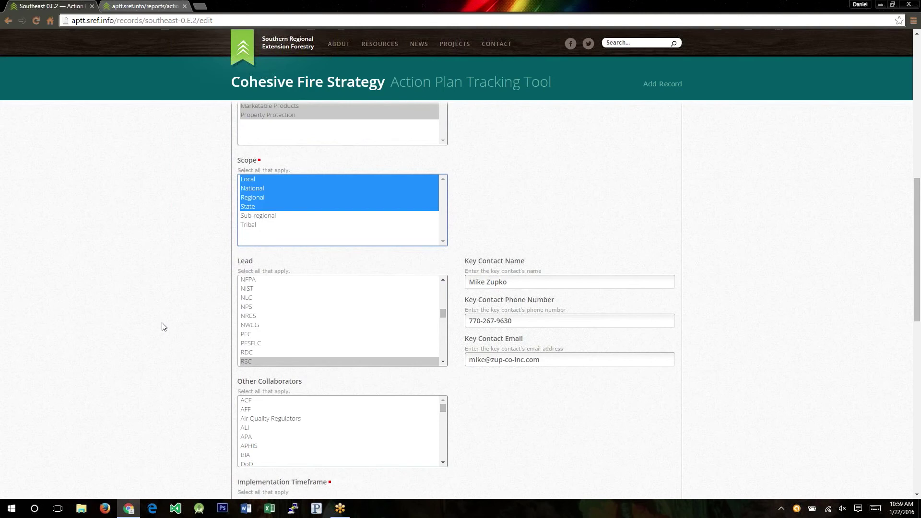
pyautogui.scroll(-1, 163, 327)
pyautogui.press('Tab')
pyautogui.press('Tab')
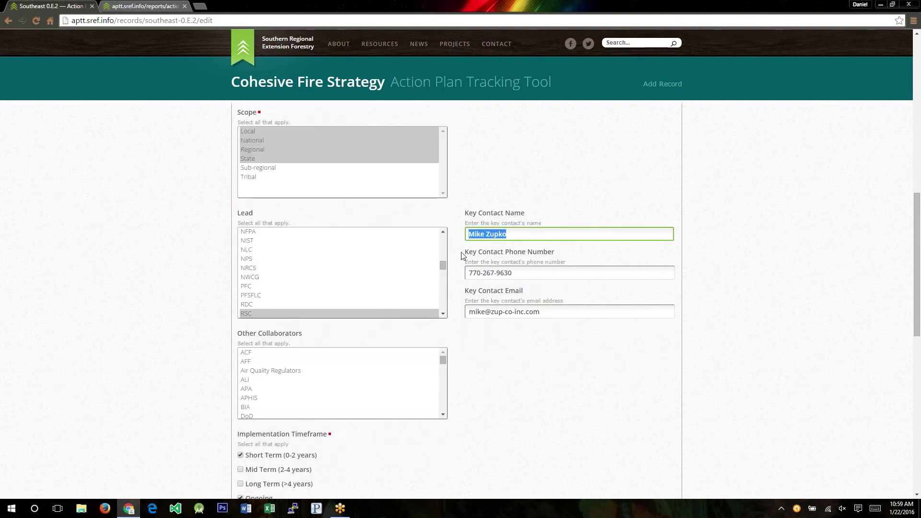
pyautogui.press('Tab')
pyautogui.press('Tab')
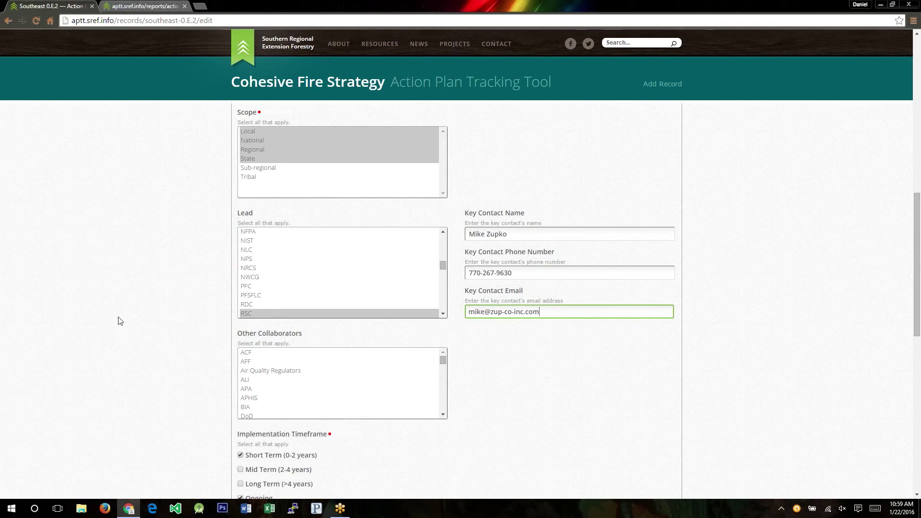
# Step: Look through the Other Collaborators and Lead choices in the record's edit form
pyautogui.scroll(-3, 120, 321)
pyautogui.hotkey('ctrl', 'a')
pyautogui.scroll(-8, 283, 261)
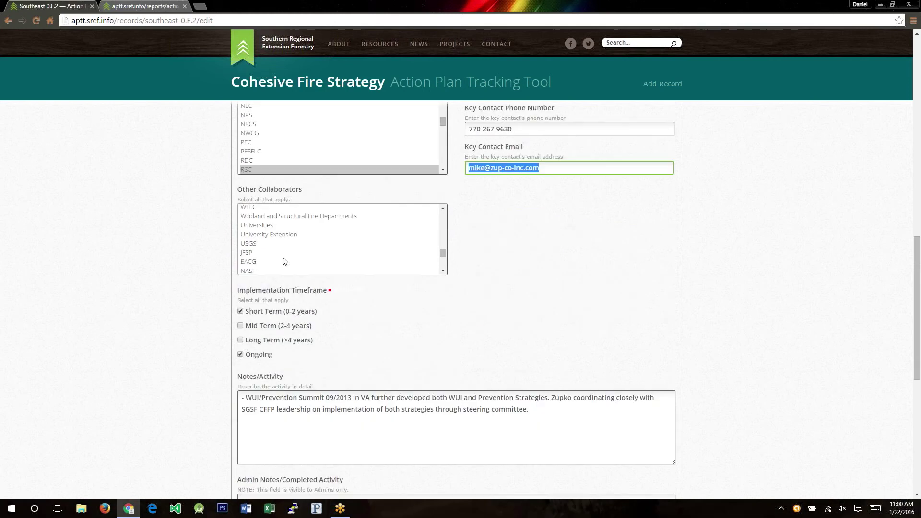
pyautogui.scroll(3, 283, 261)
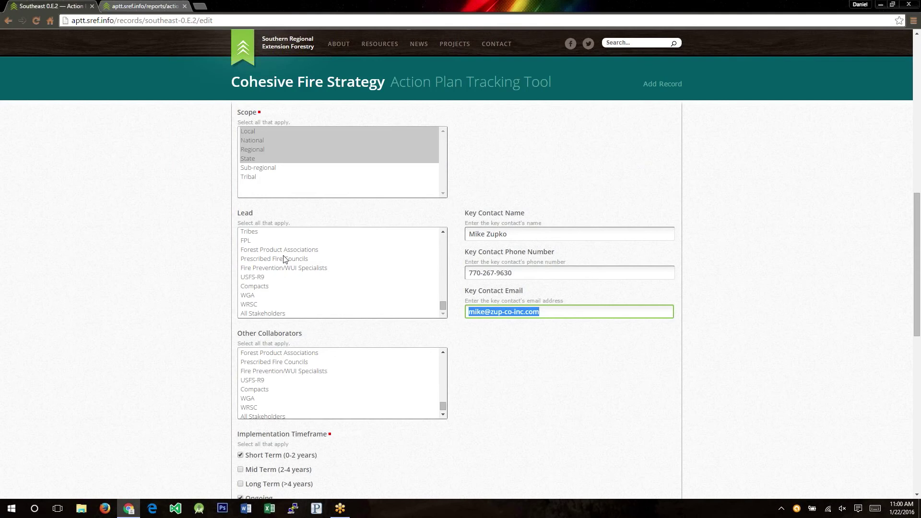
# Step: Examine the Notes/Activity and Admin Notes/Completed Activity fields, and cancel editing the record
pyautogui.scroll(-7, 283, 259)
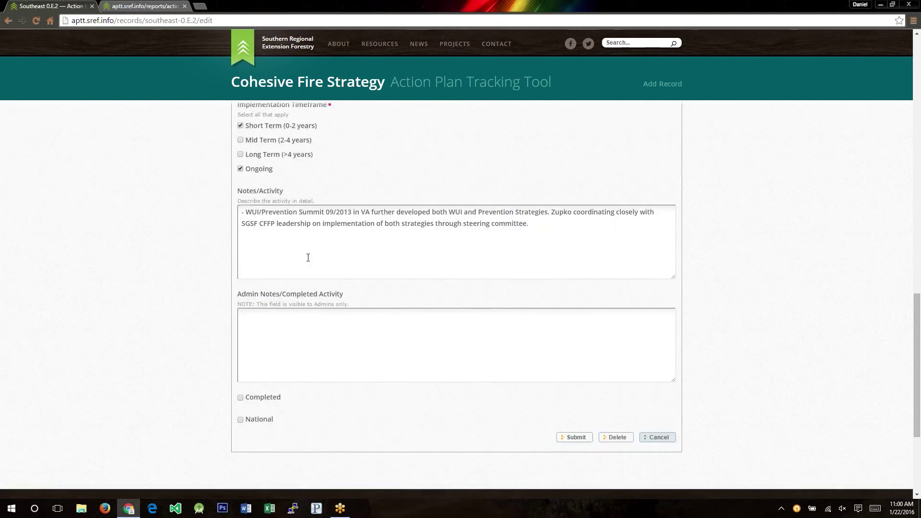
pyautogui.click(303, 337)
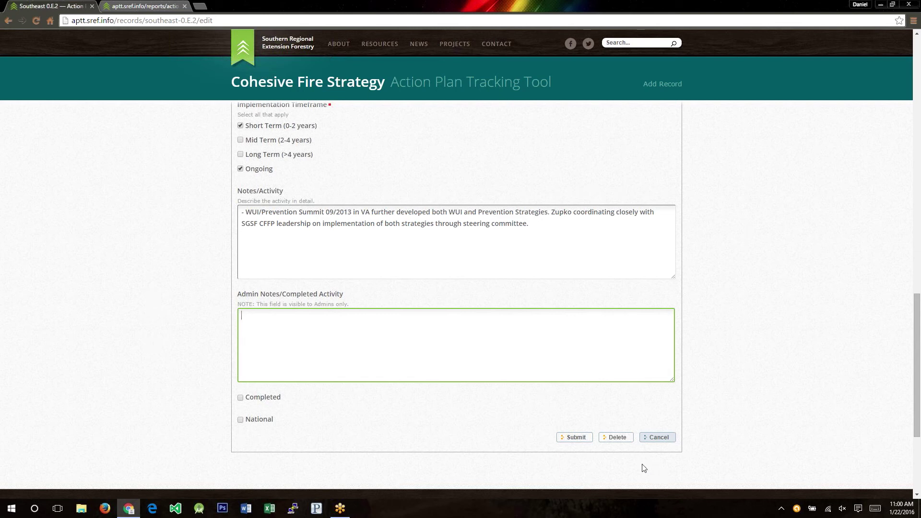
pyautogui.click(657, 437)
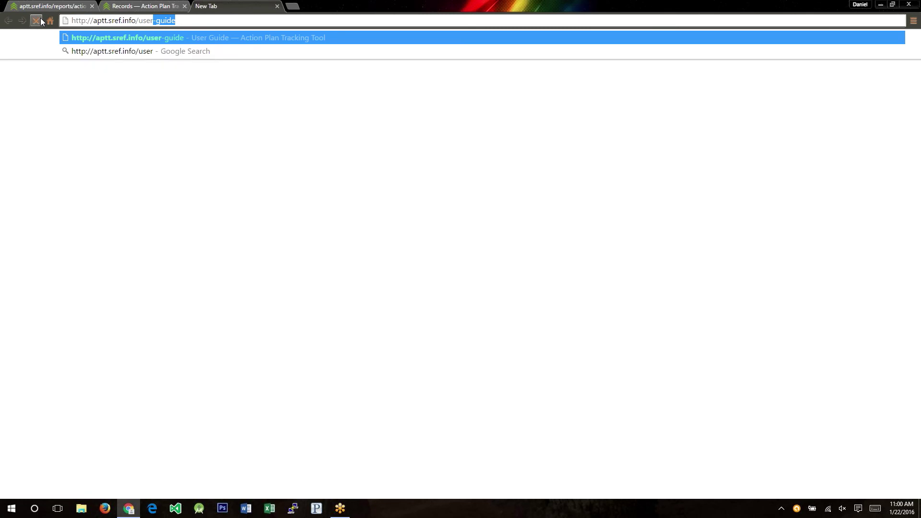
# Step: Open the user guide at aptt.sref.info/user-guide and read the Southeast Records field requirements
pyautogui.press('Return')
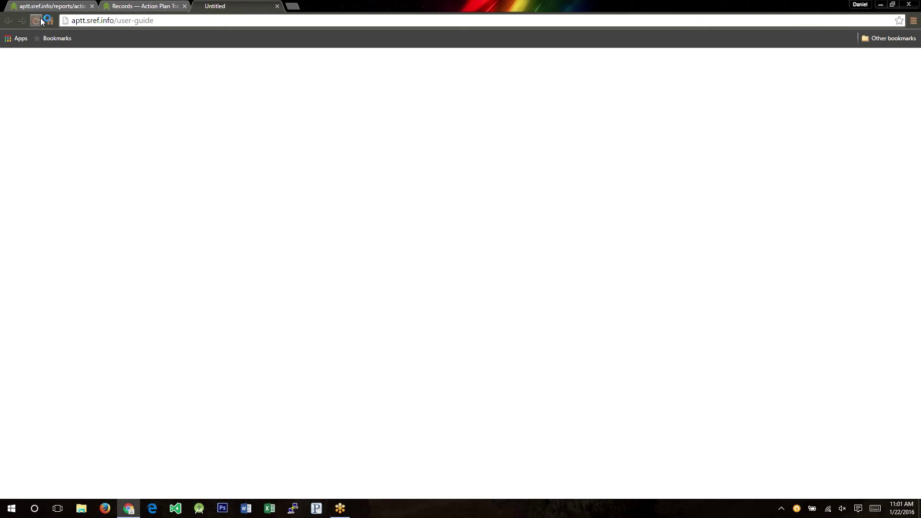
pyautogui.click(42, 20)
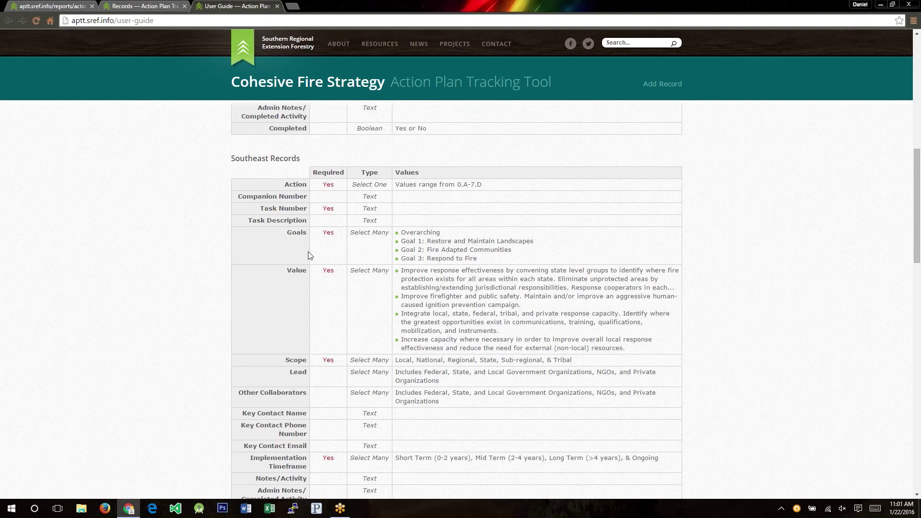
pyautogui.scroll(-1, 310, 256)
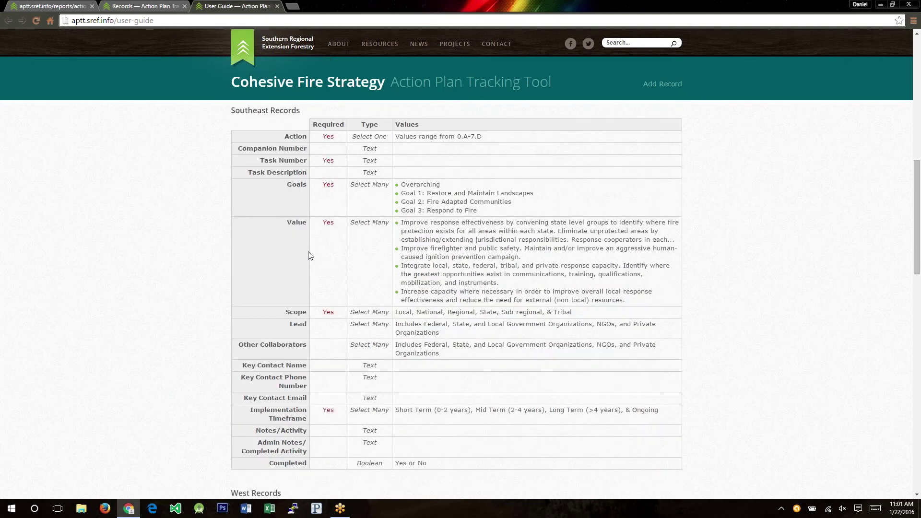
pyautogui.scroll(-1, 375, 267)
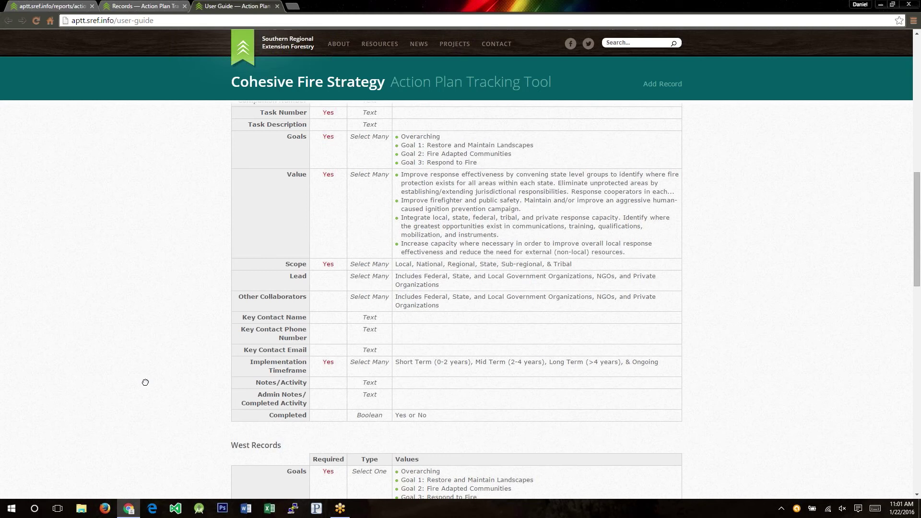
pyautogui.scroll(1, 203, 250)
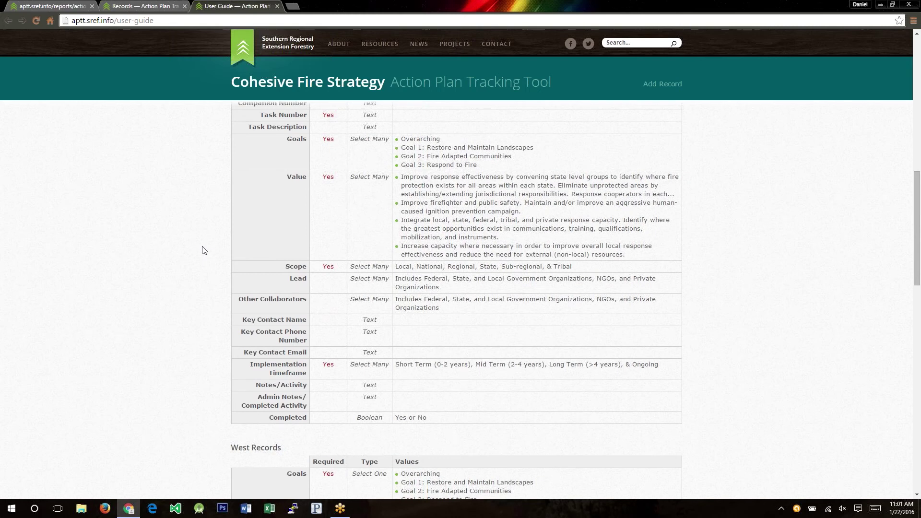
# Step: Read the West Records table, highlighting broad action statements under each of the three goals and reviewing the remaining fields
pyautogui.scroll(-7, 203, 250)
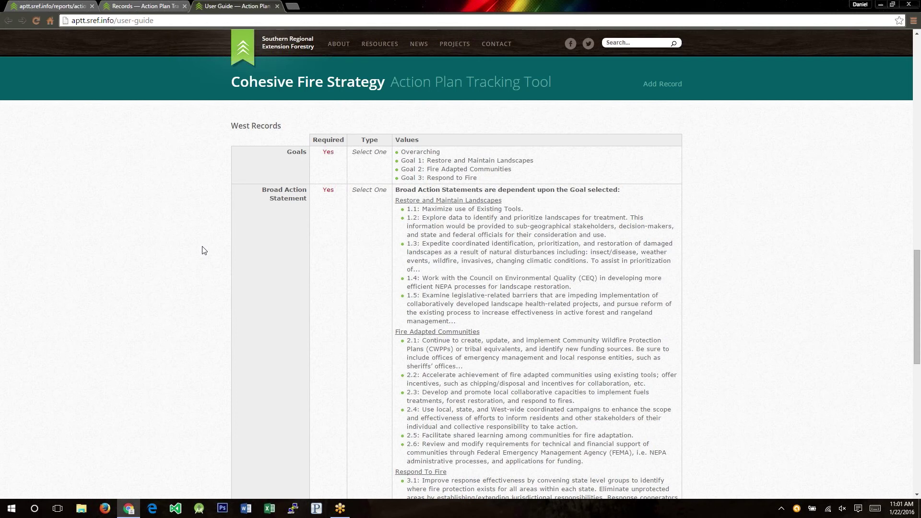
pyautogui.moveTo(202, 250); pyautogui.dragTo(151, 340)
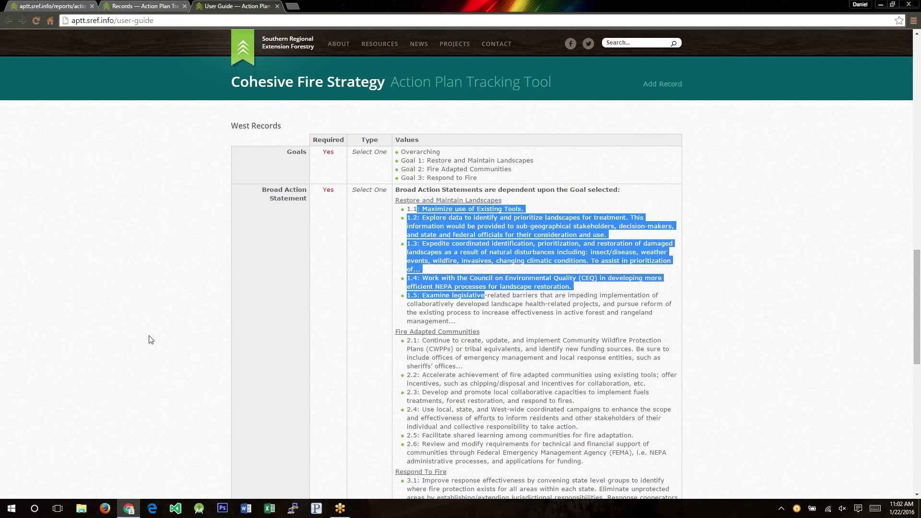
pyautogui.moveTo(411, 340); pyautogui.dragTo(429, 374)
pyautogui.scroll(-4, 350, 318)
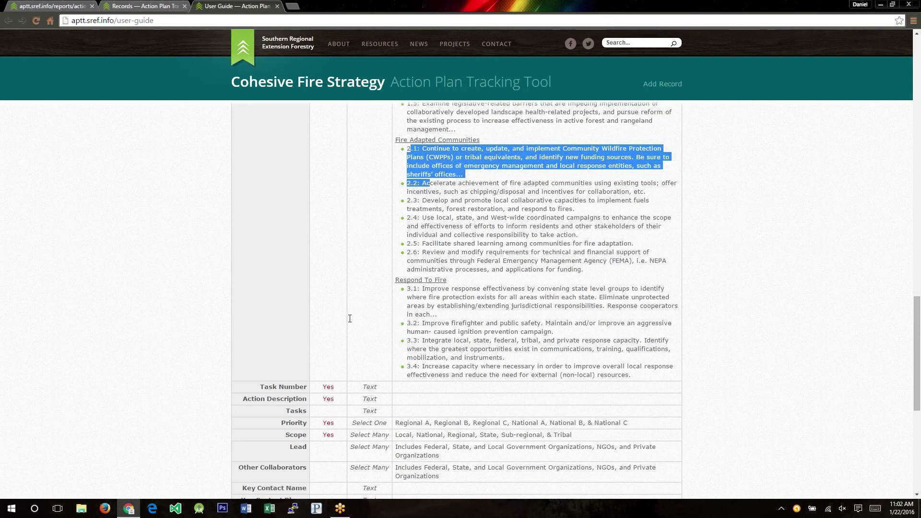
pyautogui.moveTo(411, 297); pyautogui.dragTo(451, 349)
pyautogui.scroll(-3, 452, 349)
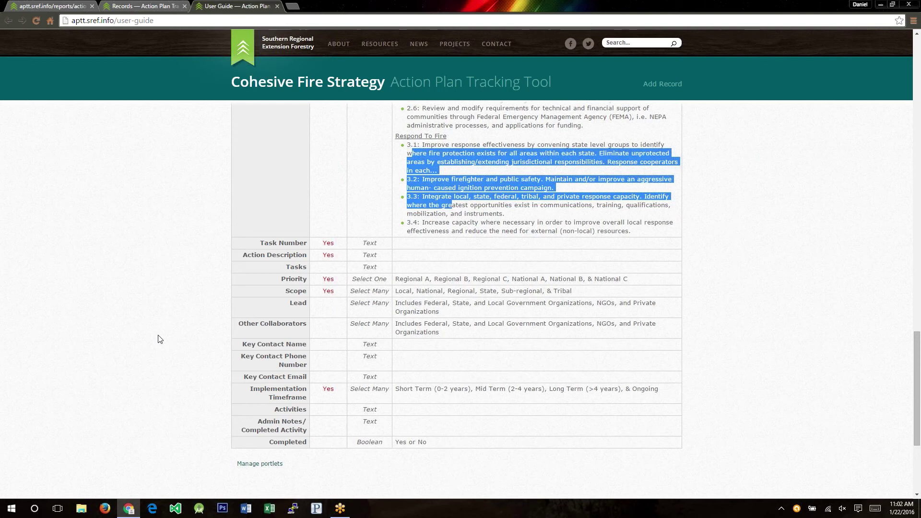
# Step: Return to the guide's Southeast Records table and place the records results in a separate window beside the user guide
pyautogui.scroll(10, 420, 352)
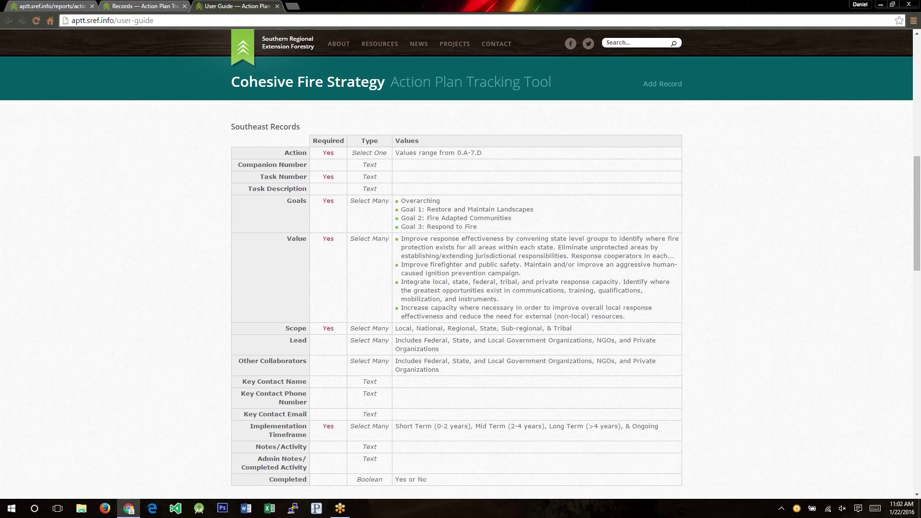
pyautogui.click(159, 21)
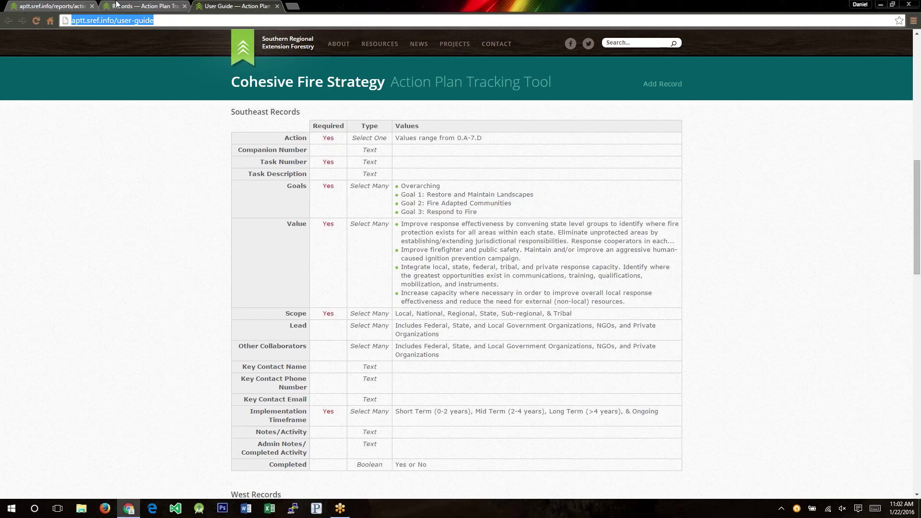
pyautogui.click(118, 6)
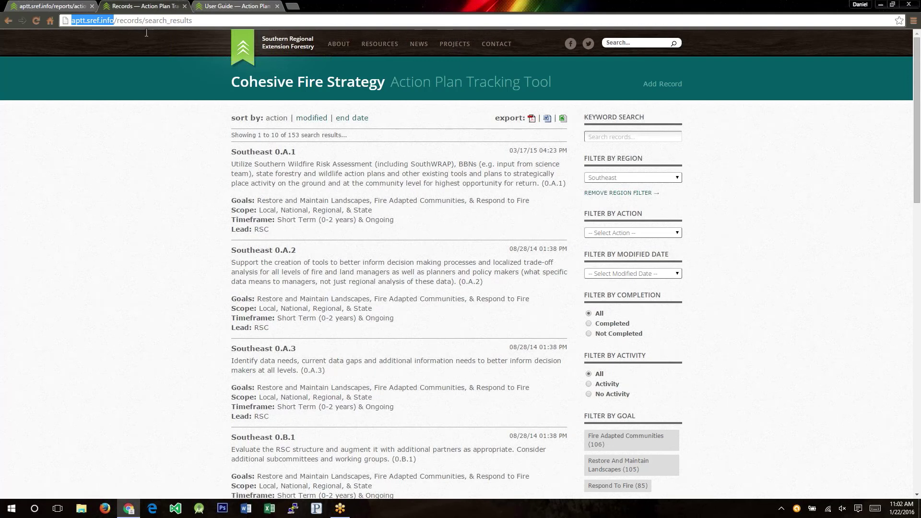
pyautogui.moveTo(143, 6); pyautogui.dragTo(9, 221)
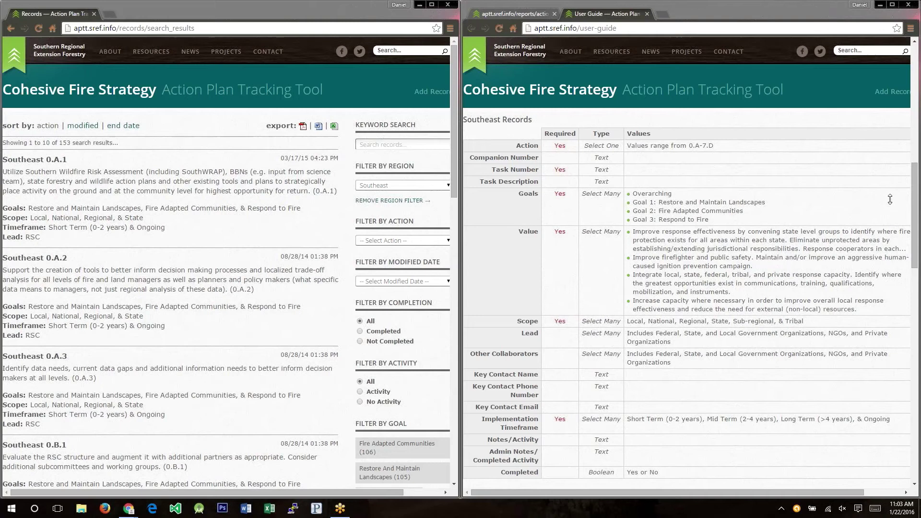
pyautogui.click(774, 19)
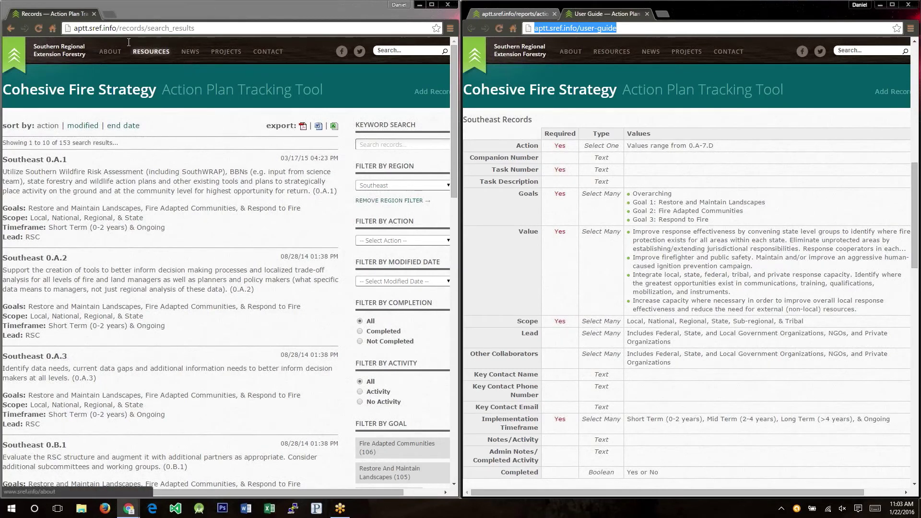
# Step: Maximize the records window and open the Southeast 0.A.1 record for editing
pyautogui.click(130, 1)
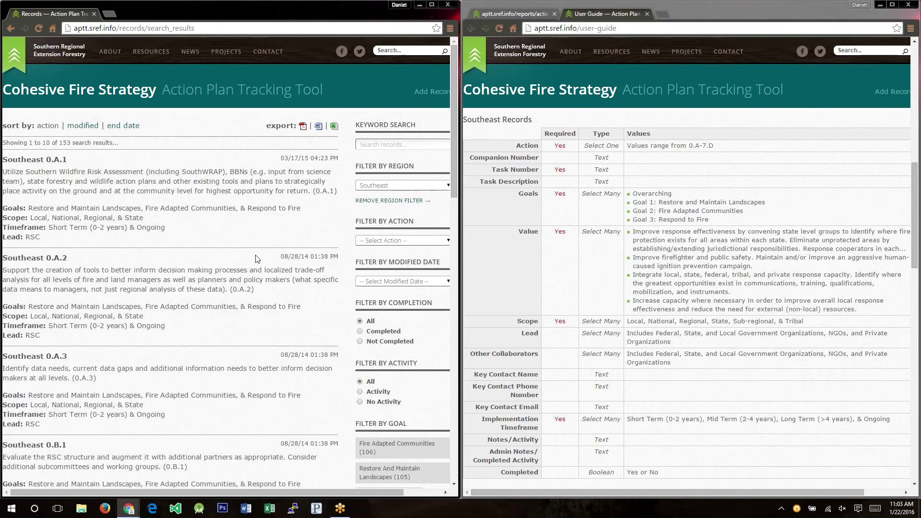
pyautogui.scroll(-1, 257, 259)
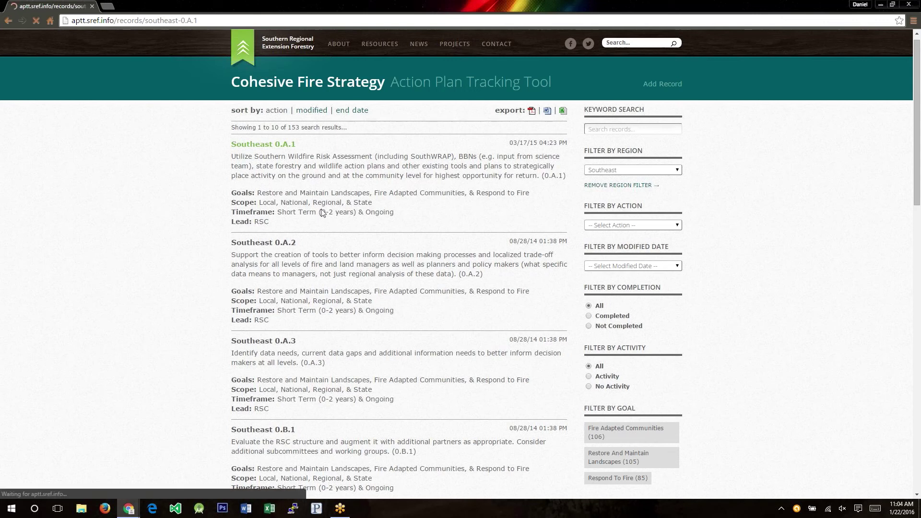
pyautogui.click(559, 118)
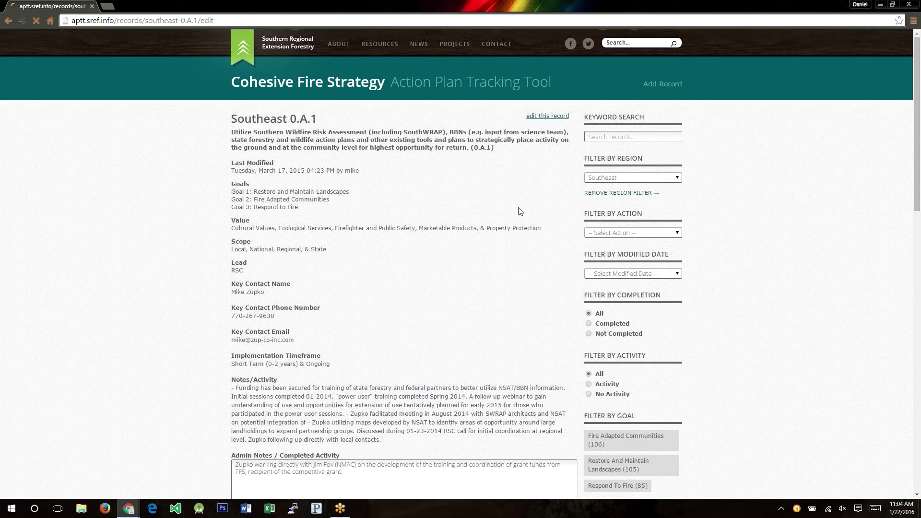
# Step: Select Ecological Services, Firefighter and Public Safety, Marketable Products and Property Protection as Values, and deselect Firefighter and Public Safety and Marketable Products
pyautogui.click(266, 213)
pyautogui.keyDown('ctrl'); pyautogui.click(288, 222); pyautogui.keyUp('ctrl')
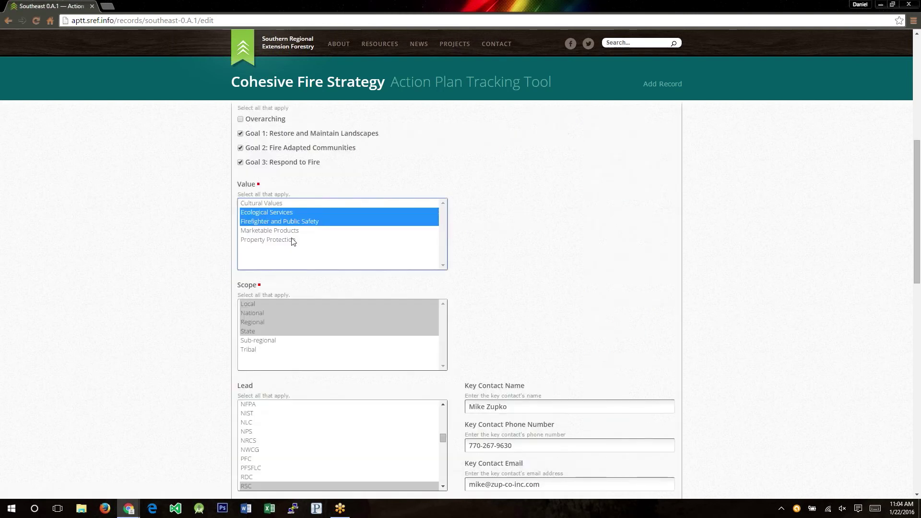
pyautogui.keyDown('ctrl'); pyautogui.click(291, 237); pyautogui.keyUp('ctrl')
pyautogui.keyDown('ctrl'); pyautogui.click(292, 239); pyautogui.keyUp('ctrl')
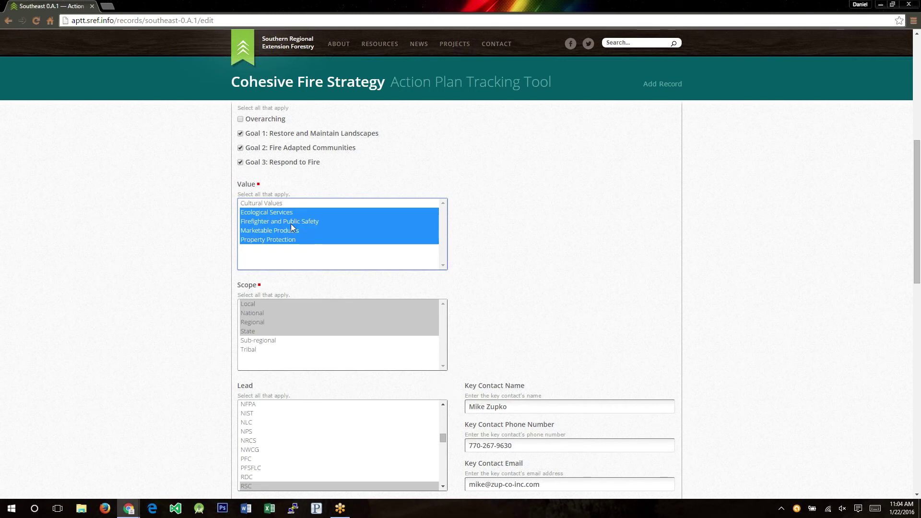
pyautogui.keyDown('ctrl'); pyautogui.click(291, 223); pyautogui.keyUp('ctrl')
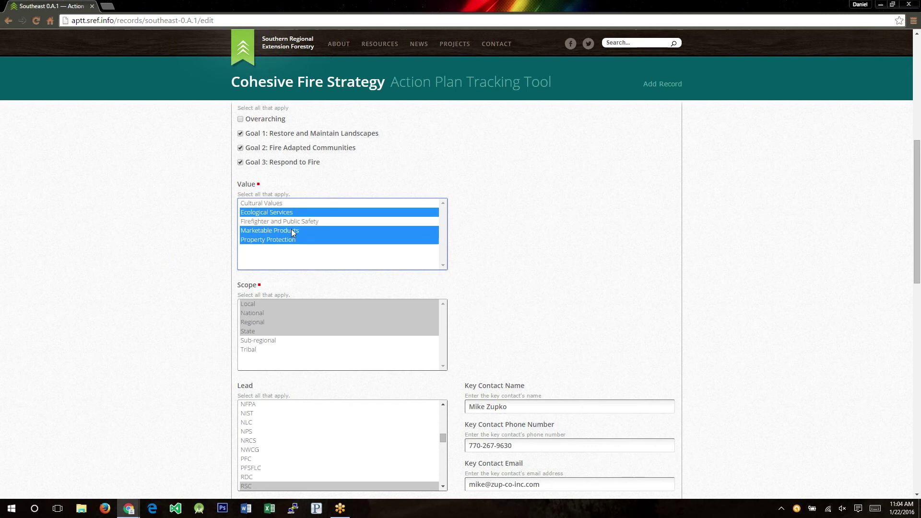
pyautogui.keyDown('ctrl'); pyautogui.click(292, 231); pyautogui.keyUp('ctrl')
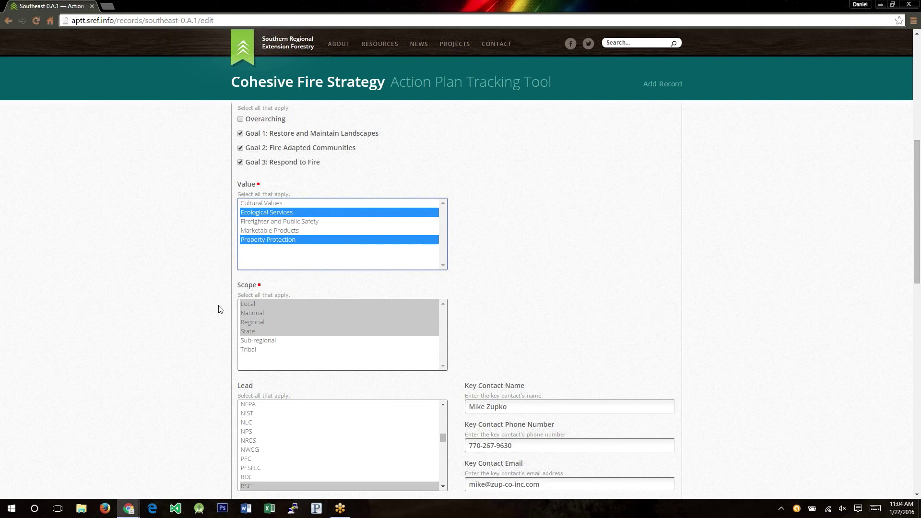
# Step: Review the Scope, Lead, Other Collaborators and Implementation Timeframe fields, and cancel editing the record
pyautogui.scroll(-2, 220, 310)
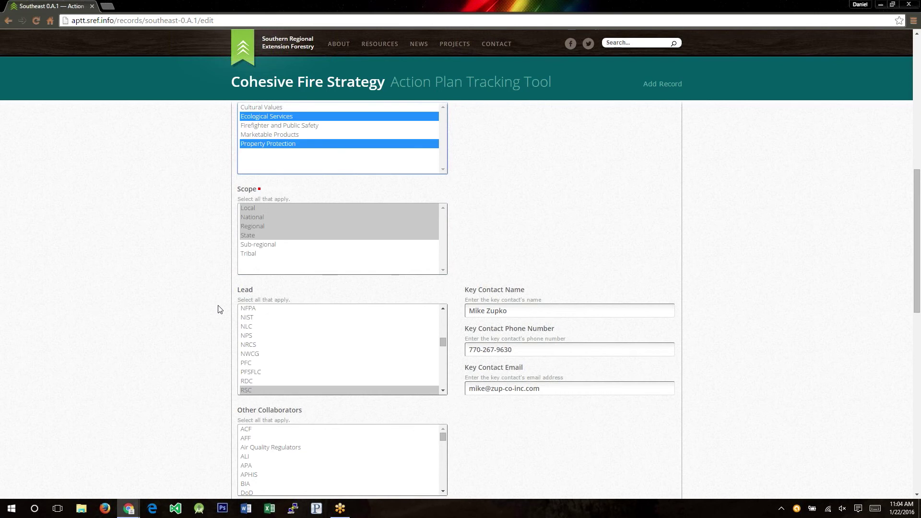
pyautogui.scroll(-1, 218, 309)
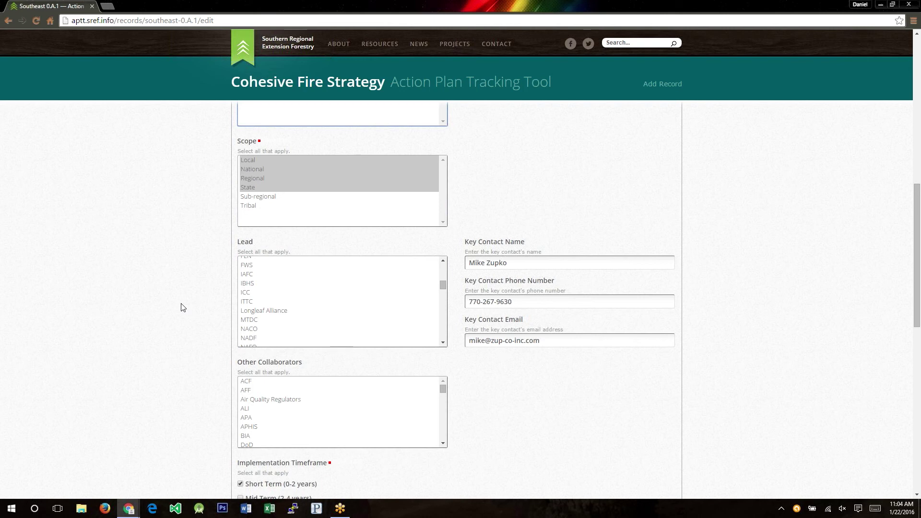
pyautogui.write('rsc')
pyautogui.scroll(-1, 200, 284)
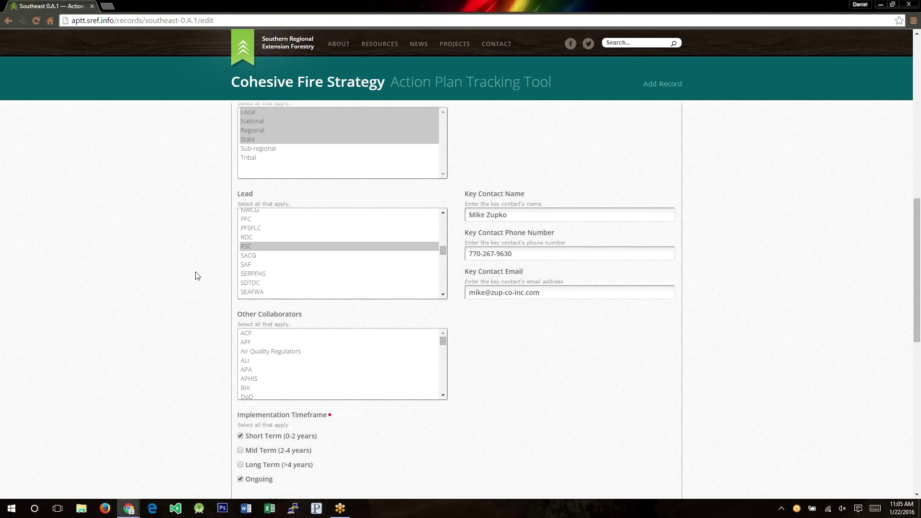
pyautogui.press('Escape')
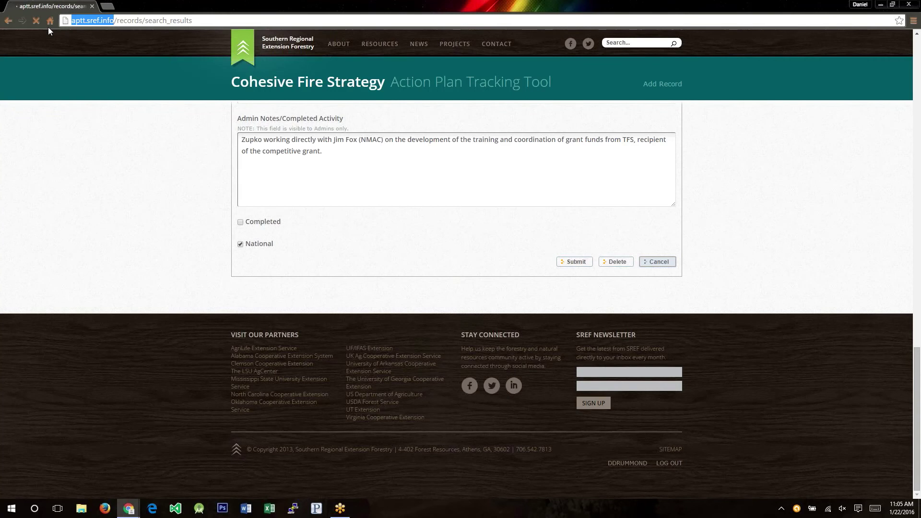
# Step: Open the Vocabulary Library at aptt.sref.info/portal_vocabularies in a separate tab and look through its vocabularies
pyautogui.hotkey('ctrl', 't')
pyautogui.write('aptt.sref.info/portal_vocabularies')
pyautogui.press('Return')
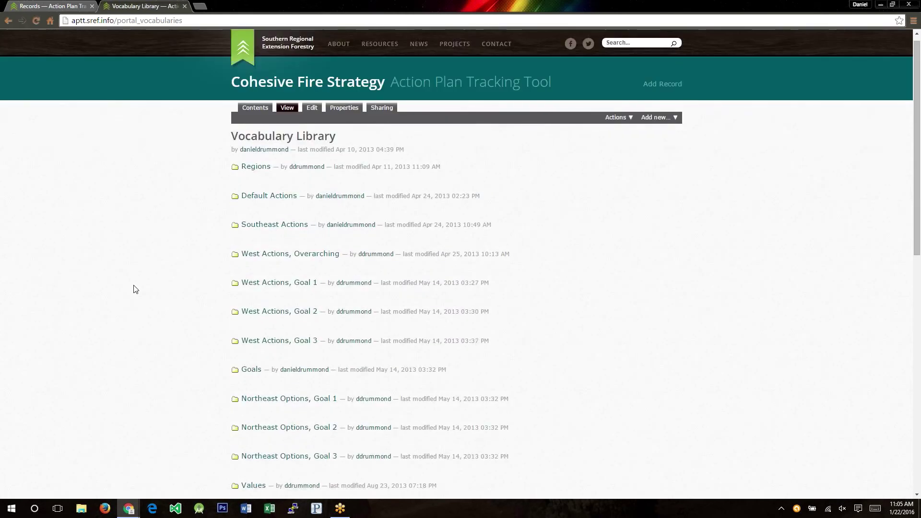
pyautogui.scroll(-2, 202, 308)
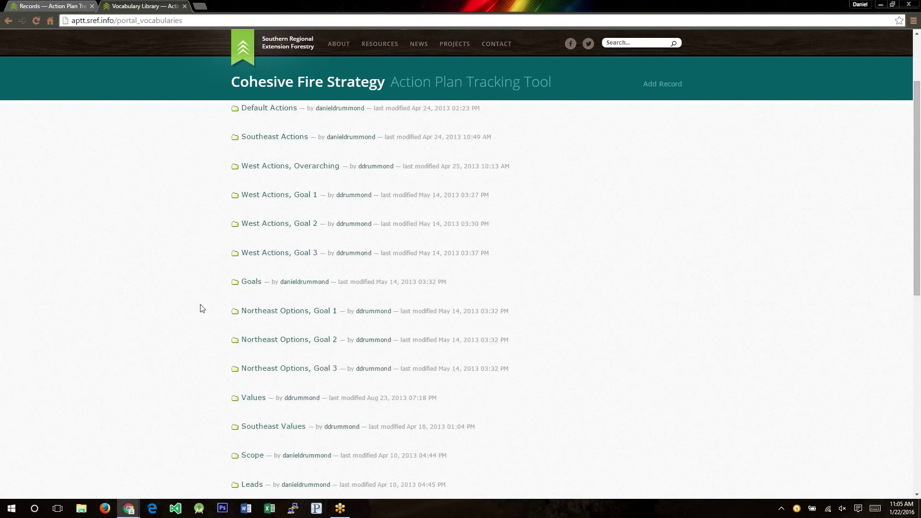
pyautogui.scroll(-3, 202, 309)
# Step: Open the Leads vocabulary and add a simple vocabulary term with a first name as its key and value
pyautogui.click(253, 342)
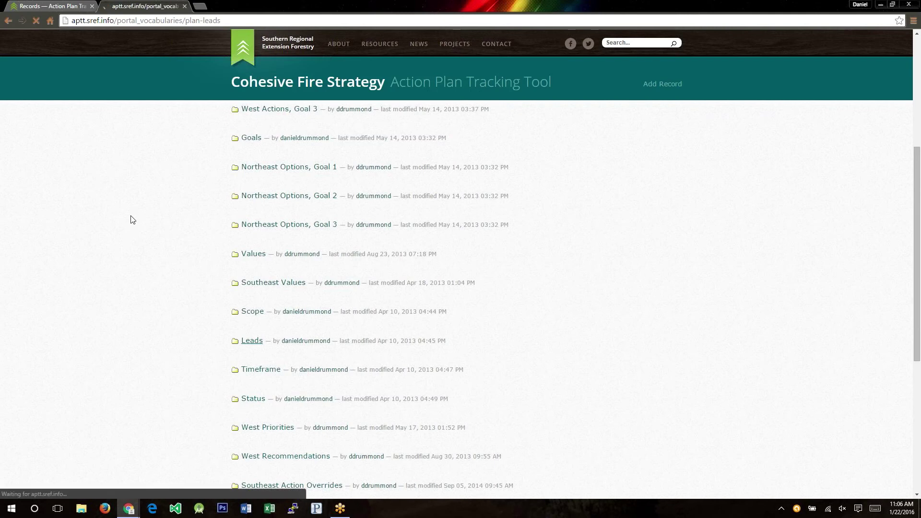
pyautogui.scroll(-15, 656, 134)
pyautogui.scroll(15, 655, 134)
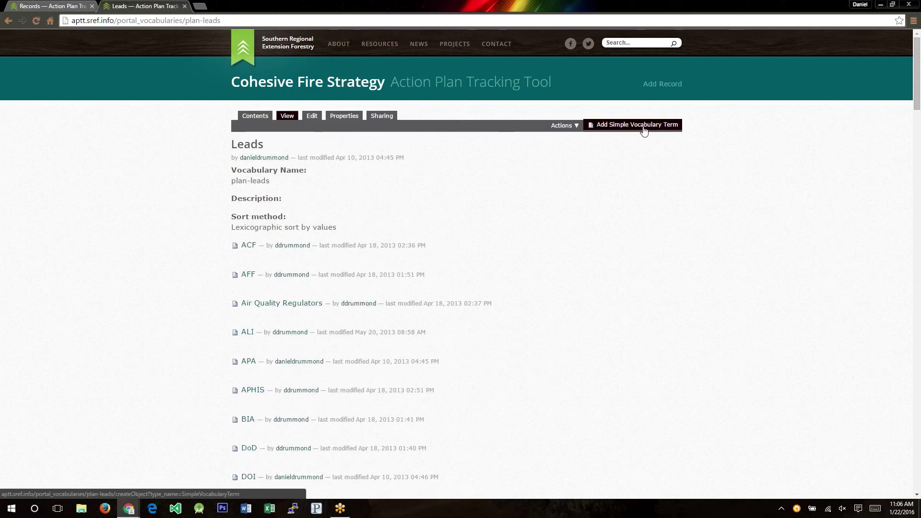
pyautogui.click(645, 128)
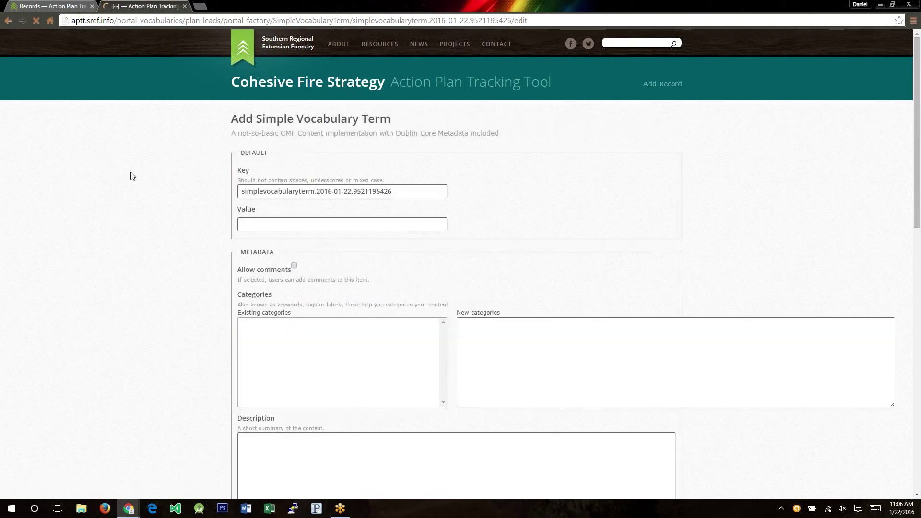
pyautogui.write('Daniel')
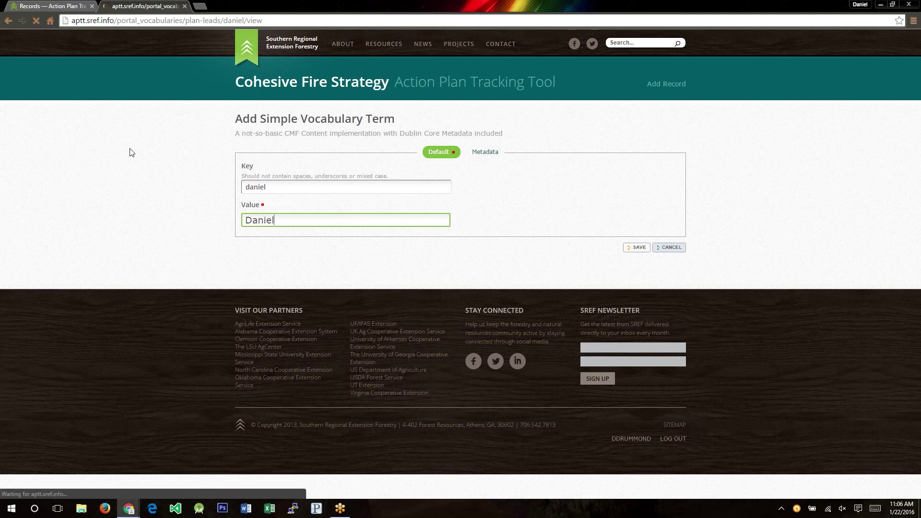
# Step: Return to the Southeast 0.A.1 edit form, select the newly added term as Lead, and leave the form without submitting
pyautogui.click(65, 5)
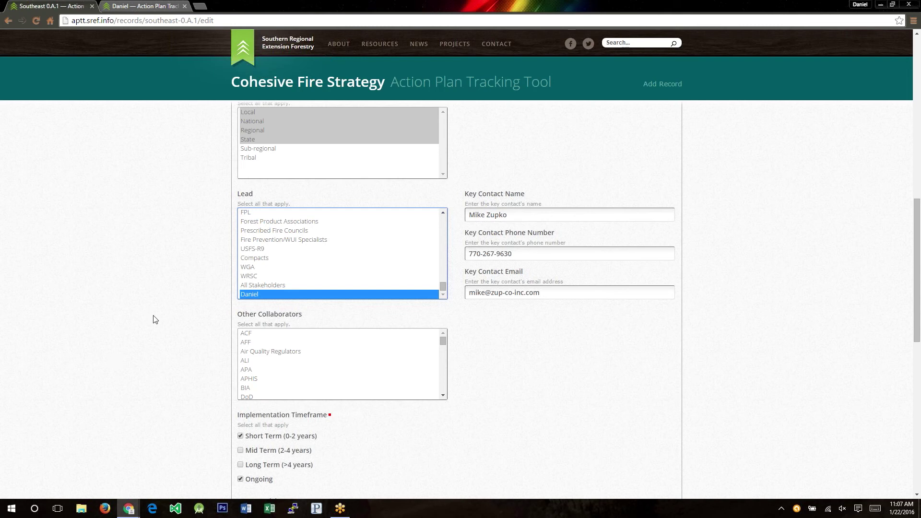
pyautogui.scroll(-1, 155, 323)
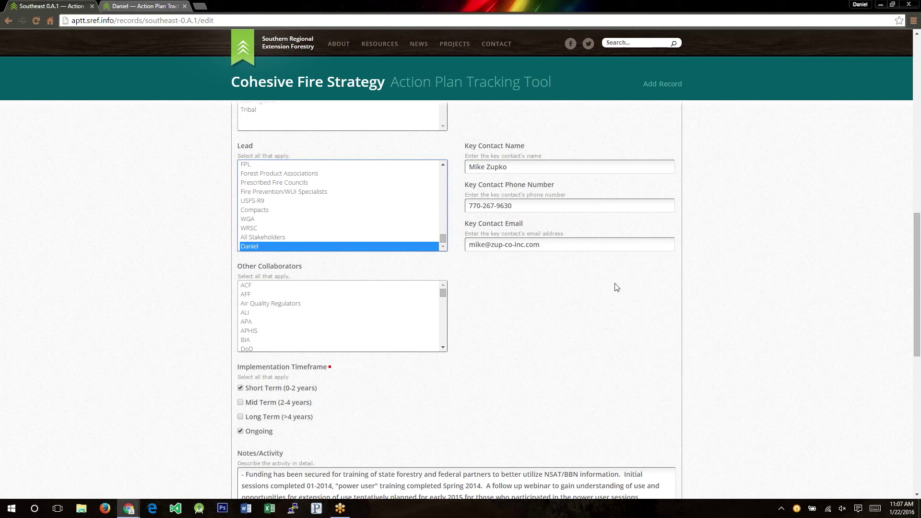
pyautogui.scroll(-10, 618, 287)
pyautogui.hotkey('alt', 'Left')
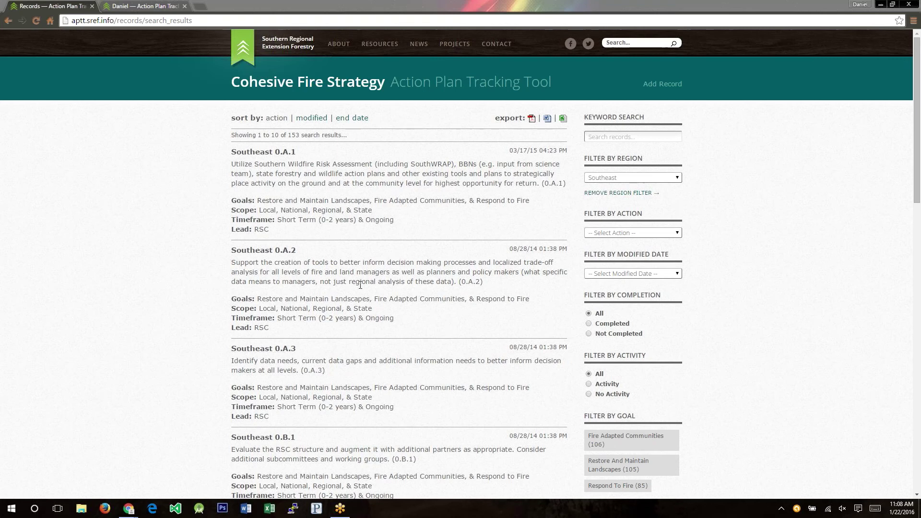
# Step: Search the Southeast records for the keyword "burn" and review the highlighted matches
pyautogui.scroll(-1, 684, 298)
pyautogui.scroll(1, 683, 298)
pyautogui.click(682, 136)
pyautogui.write('burn')
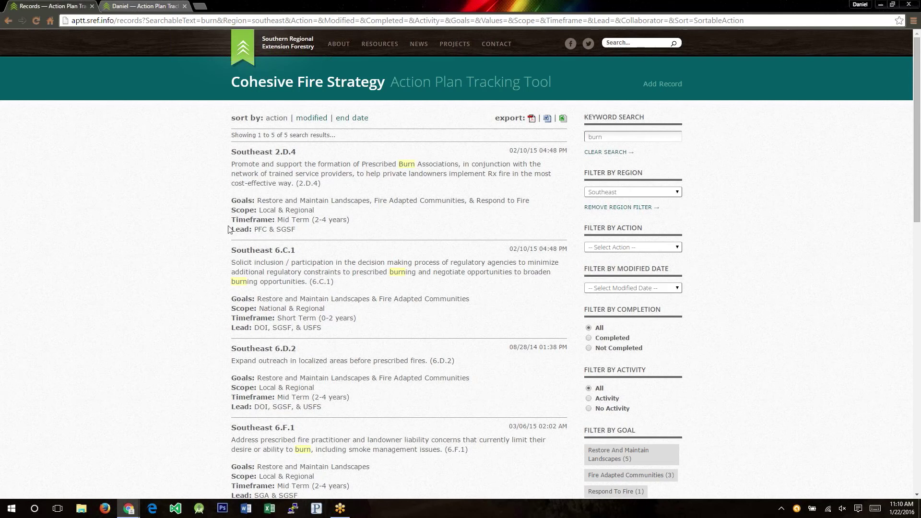
pyautogui.scroll(-2, 142, 352)
pyautogui.scroll(2, 188, 241)
pyautogui.scroll(-1, 258, 380)
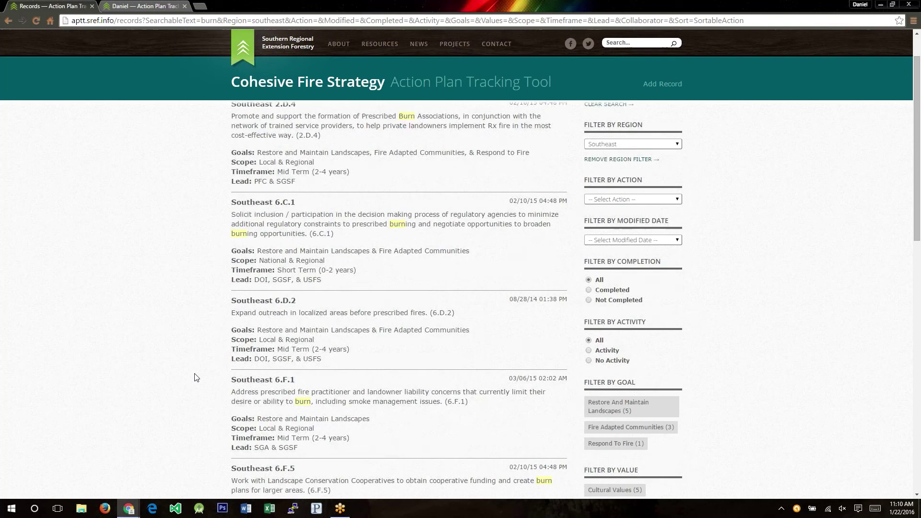
# Step: Open the Southeast 6.D.2 record and examine its Notes/Activity and Admin Notes/Completed Activity text
pyautogui.click(271, 305)
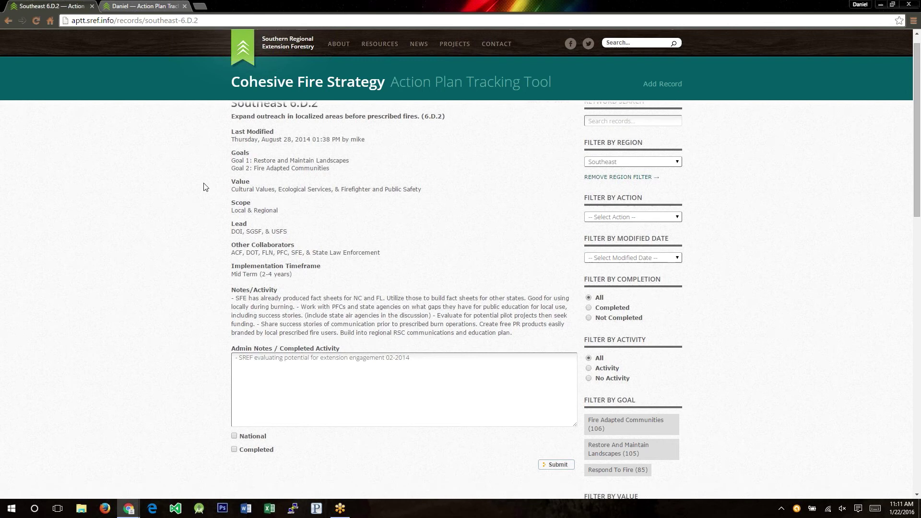
pyautogui.scroll(1, 205, 185)
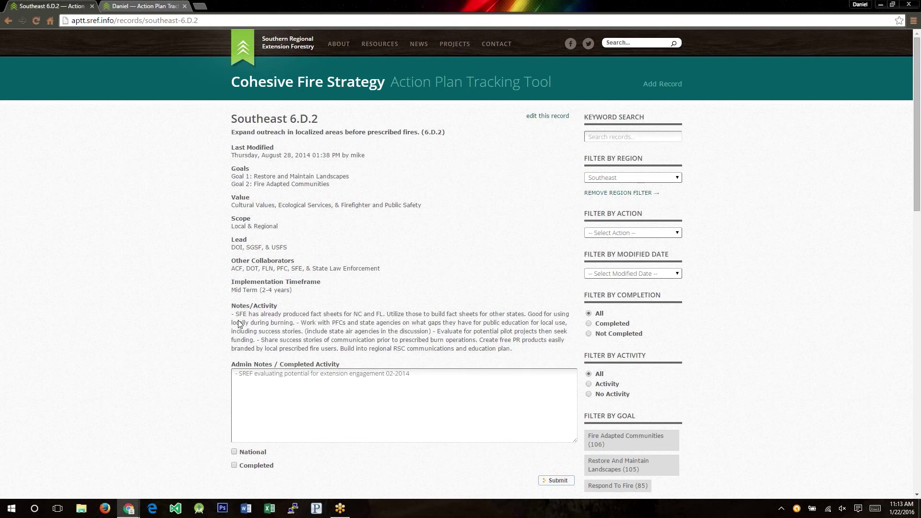
pyautogui.moveTo(235, 312); pyautogui.dragTo(511, 331)
pyautogui.click(281, 401)
pyautogui.hotkey('ctrl', 'a')
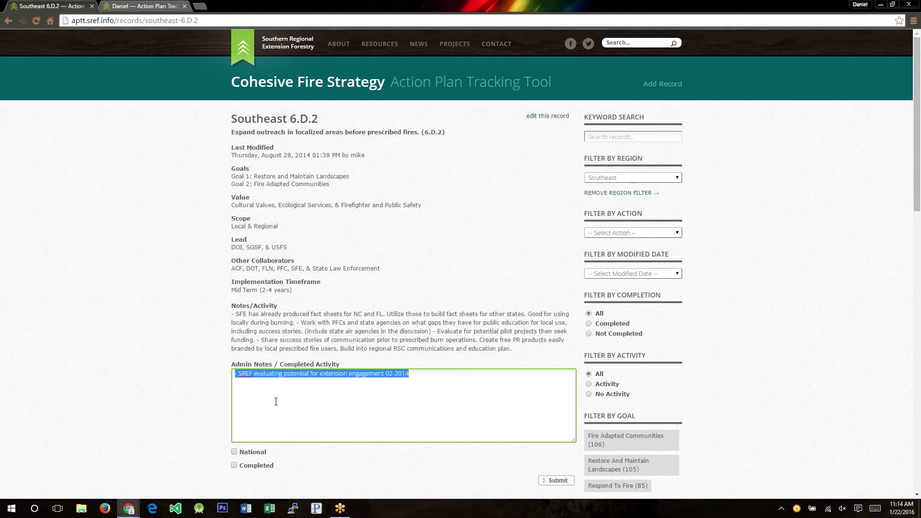
pyautogui.click(276, 402)
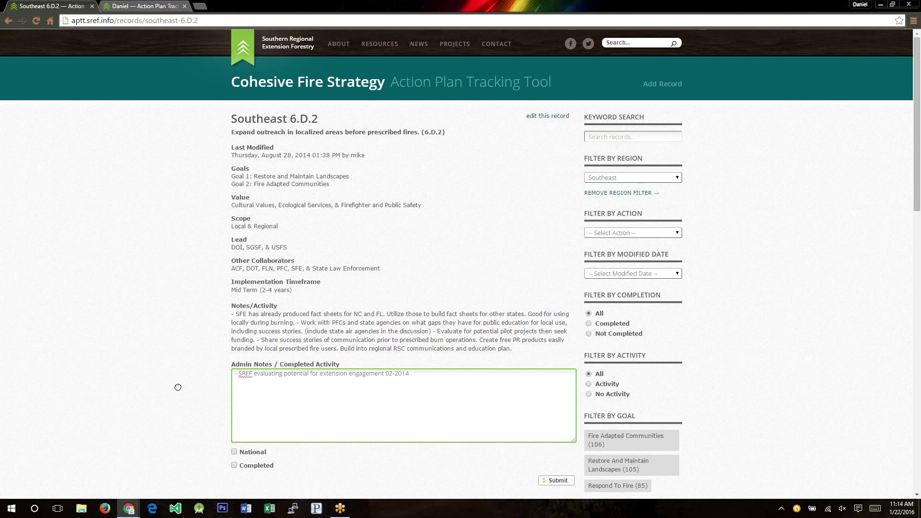
pyautogui.scroll(-1, 201, 292)
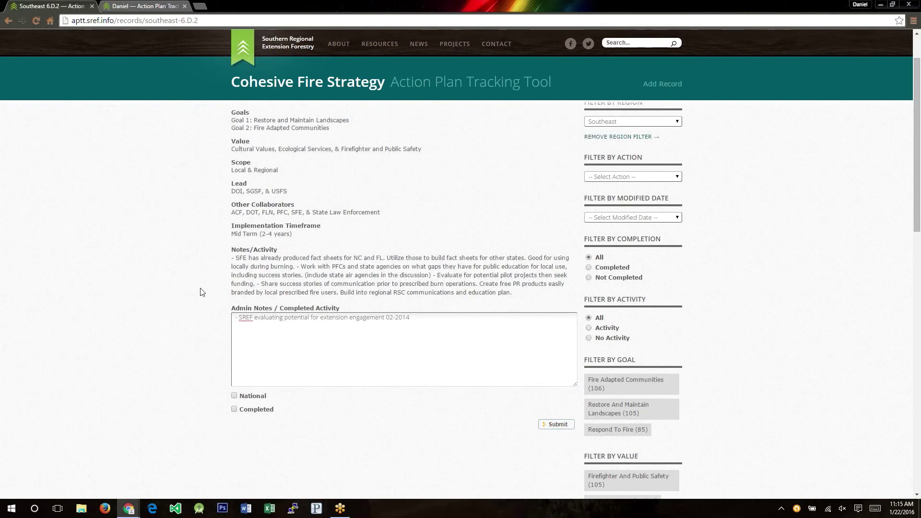
pyautogui.scroll(1, 202, 292)
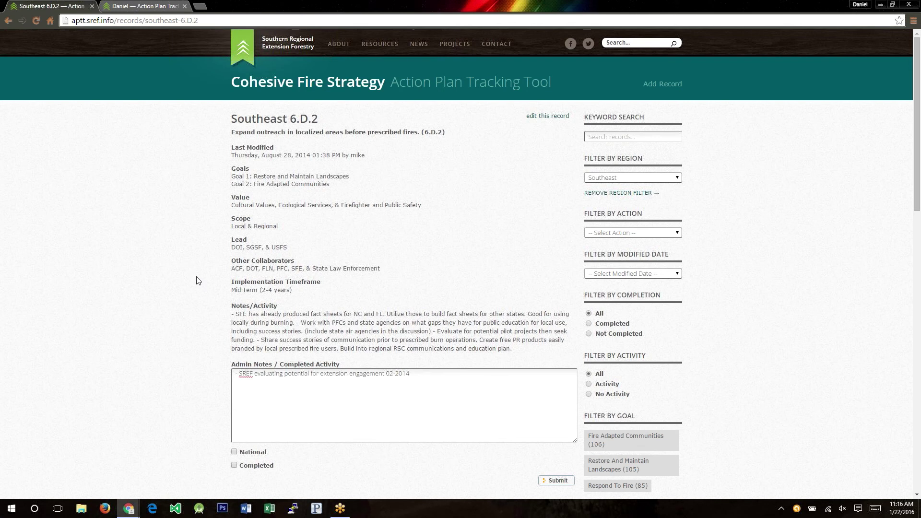
# Step: Switch to the exported PDF report, read through its Southeast 0.A and 0.B record pages, and return to the cover page
pyautogui.hotkey('alt', 'Tab')
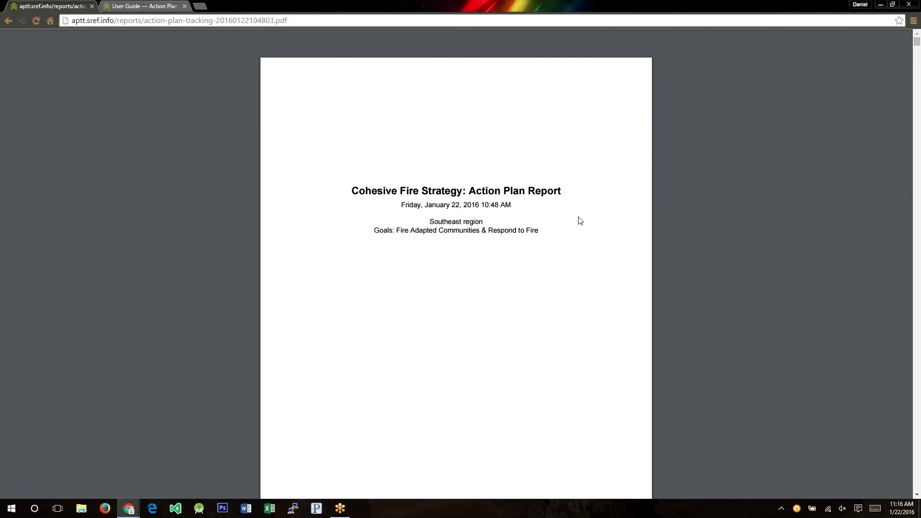
pyautogui.scroll(-20, 316, 298)
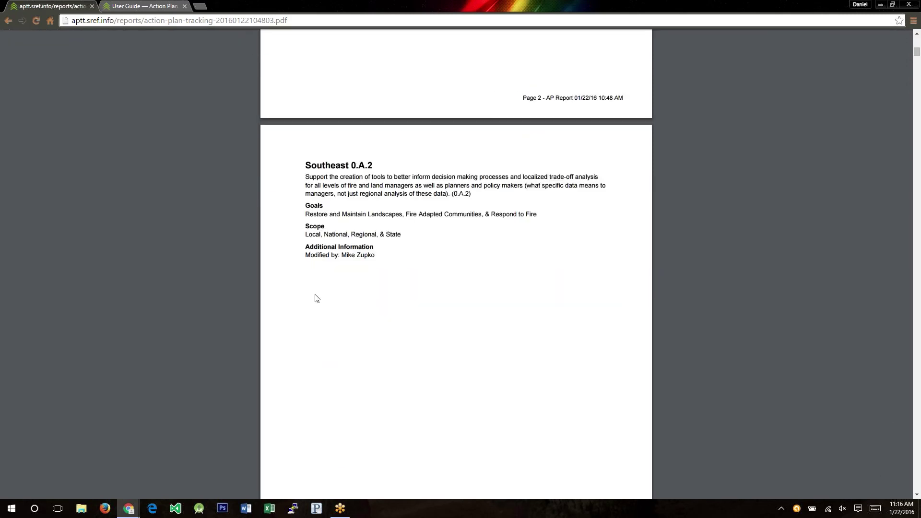
pyautogui.scroll(-12, 317, 299)
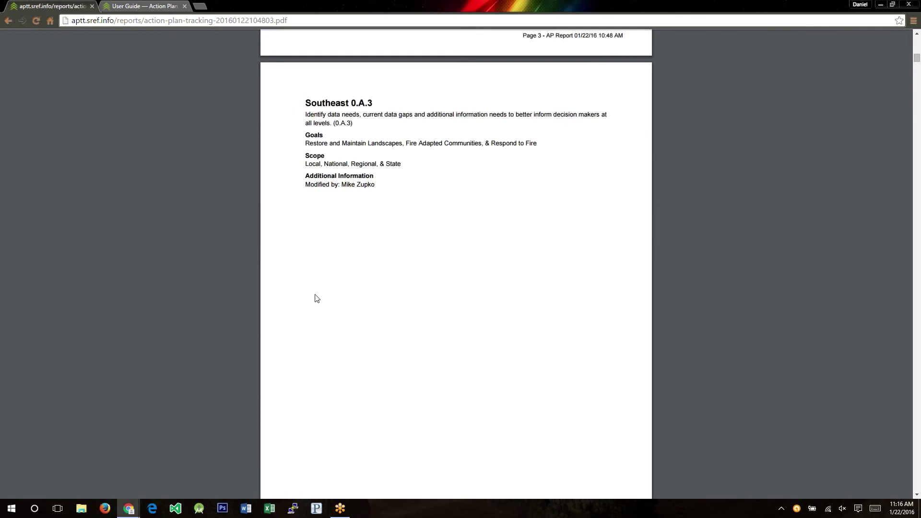
pyautogui.scroll(-7, 317, 299)
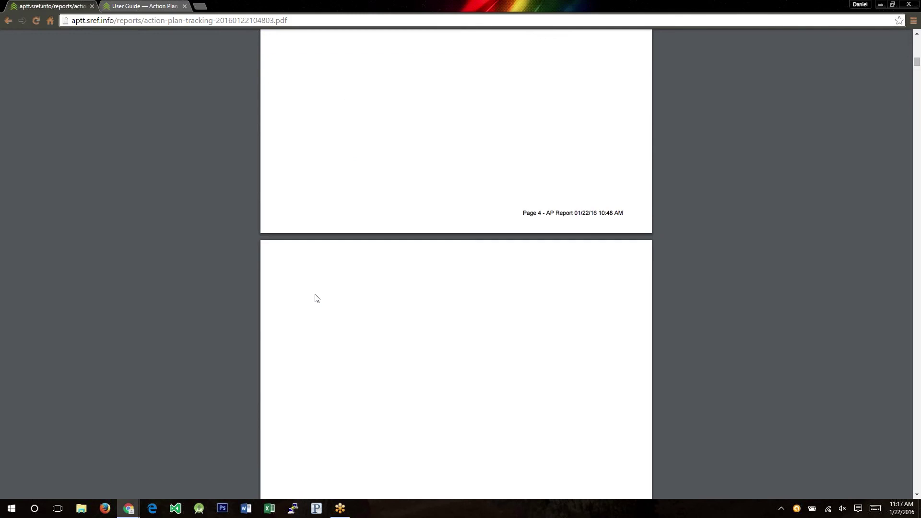
pyautogui.scroll(-6, 317, 298)
pyautogui.scroll(-6, 317, 298)
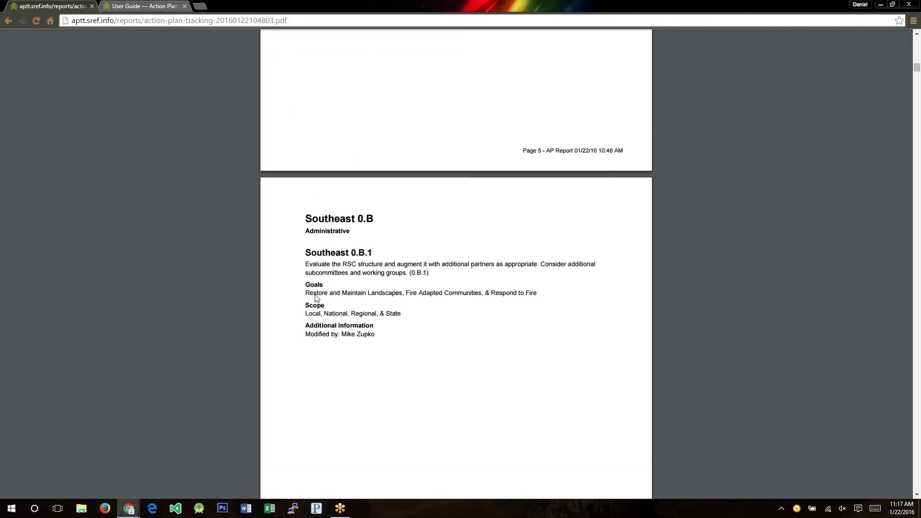
pyautogui.scroll(-3, 633, 278)
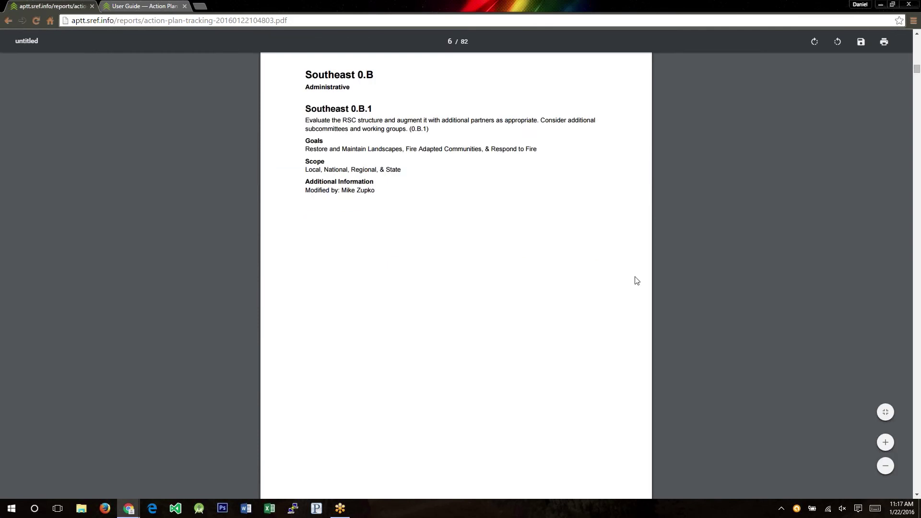
pyautogui.scroll(-9, 637, 281)
pyautogui.press('Home')
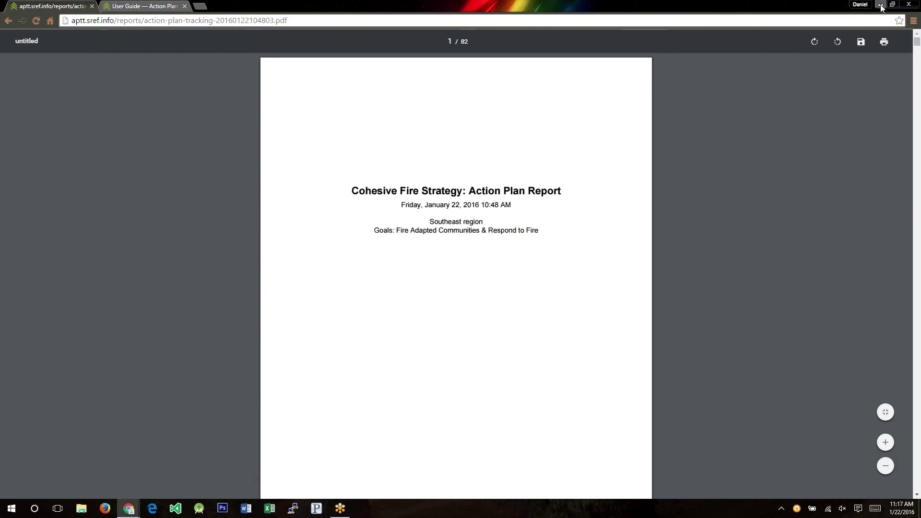
# Step: Leave the PDF report and highlight the description of the Southeast 6.D.2 record
pyautogui.click(882, 4)
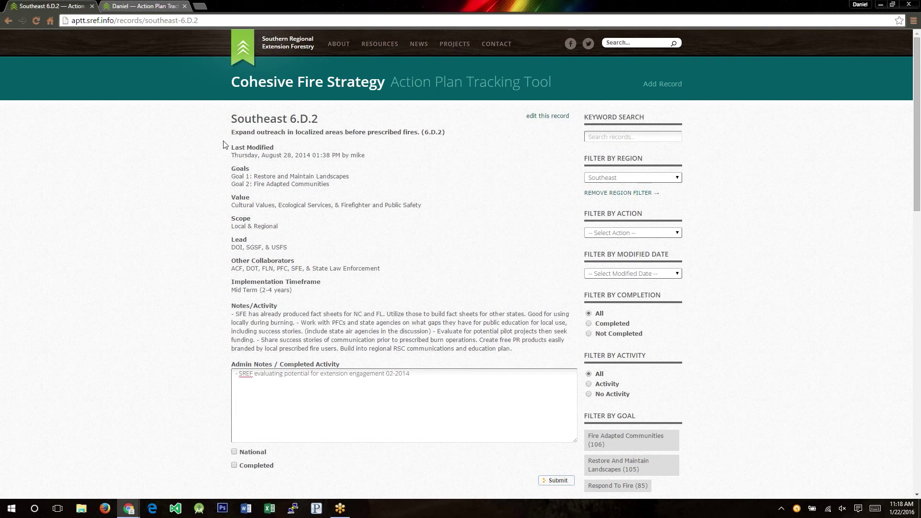
pyautogui.moveTo(232, 132); pyautogui.dragTo(327, 134)
pyautogui.moveTo(232, 132); pyautogui.dragTo(419, 132)
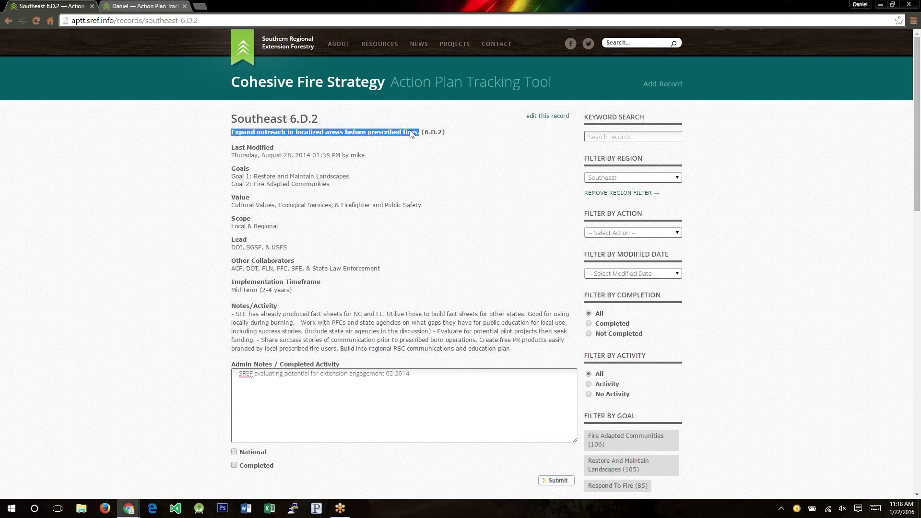
pyautogui.click(241, 167)
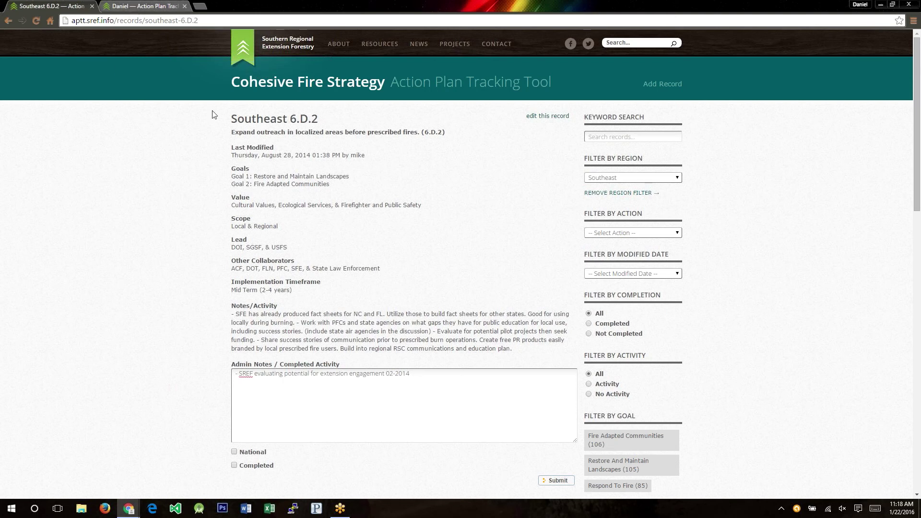
# Step: Return to the Southeast records list and look through its first page of records and the available filters
pyautogui.click(355, 79)
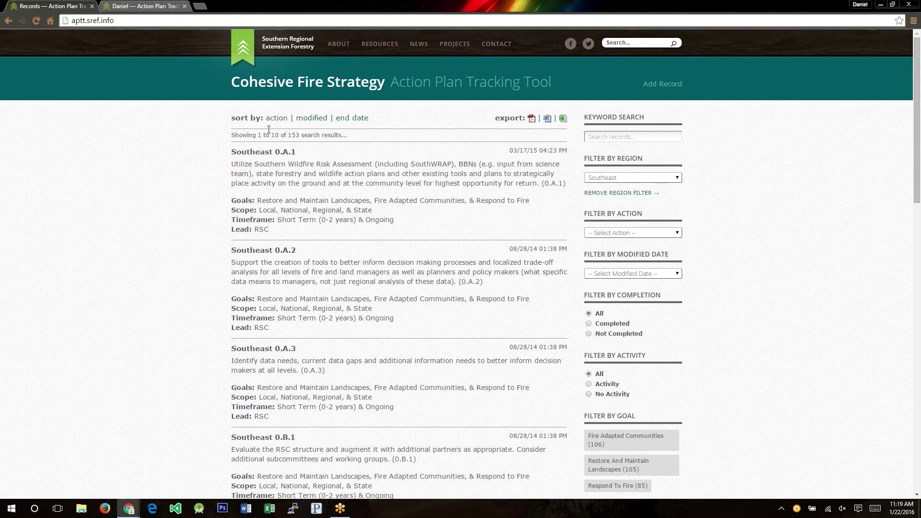
pyautogui.scroll(-3, 173, 272)
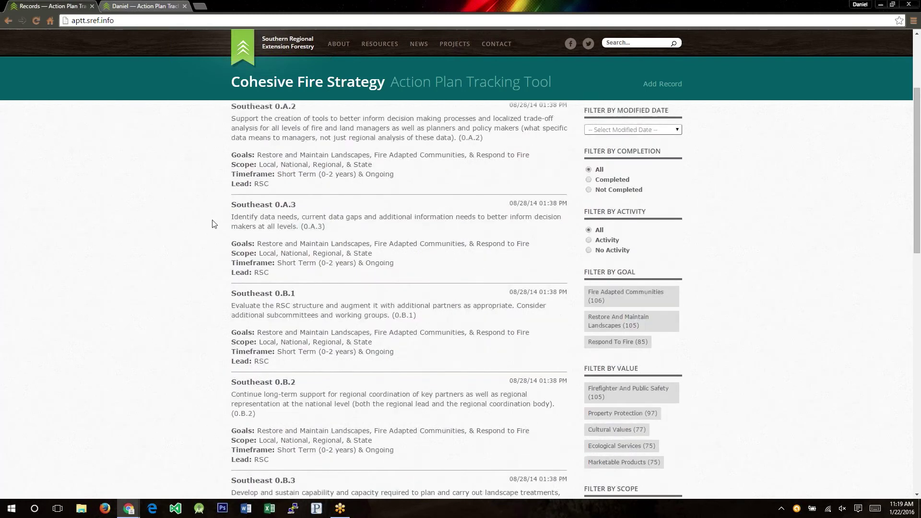
pyautogui.scroll(-1, 213, 223)
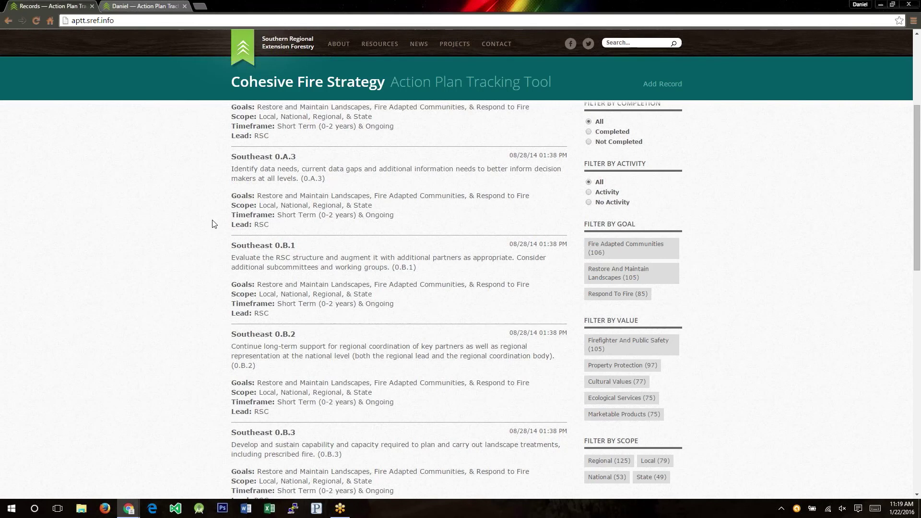
pyautogui.scroll(-1, 214, 223)
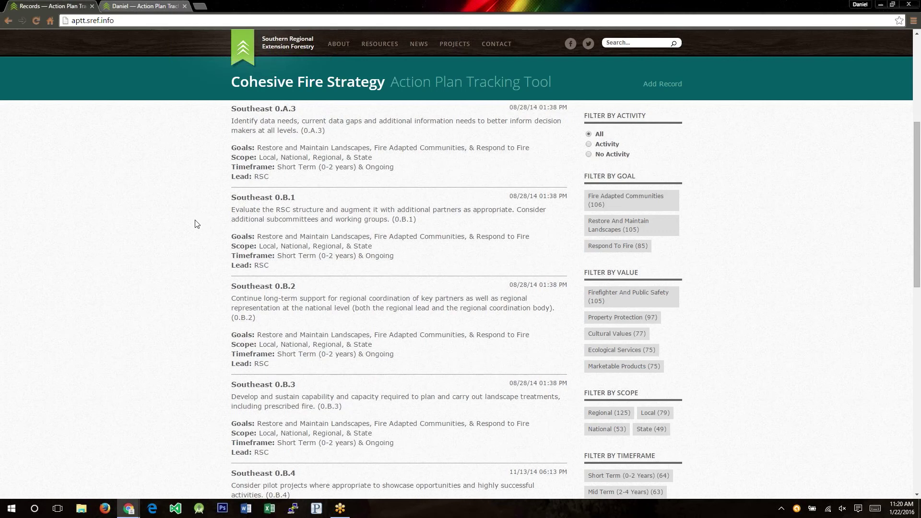
pyautogui.scroll(-4, 216, 227)
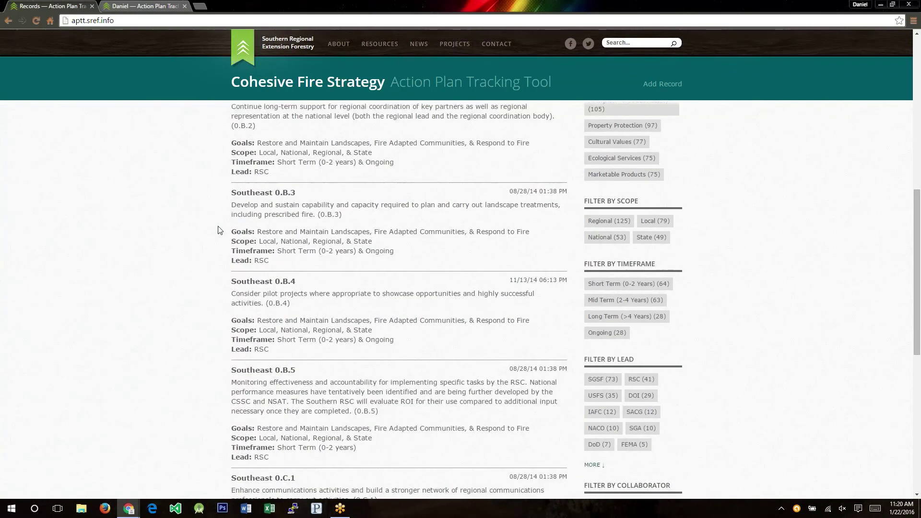
pyautogui.scroll(-2, 218, 230)
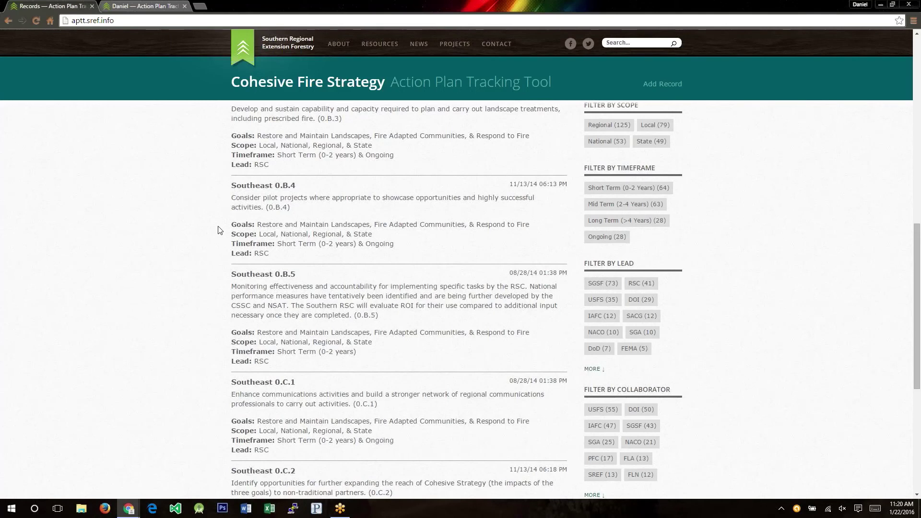
pyautogui.scroll(-2, 218, 230)
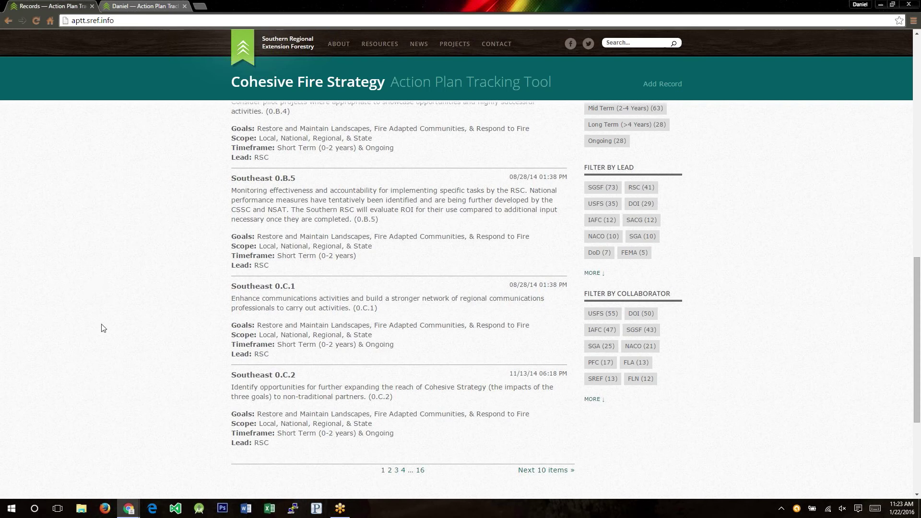
# Step: Open the portal vocabulary page in the second tab and return to the start of the Southeast records list
pyautogui.click(159, 6)
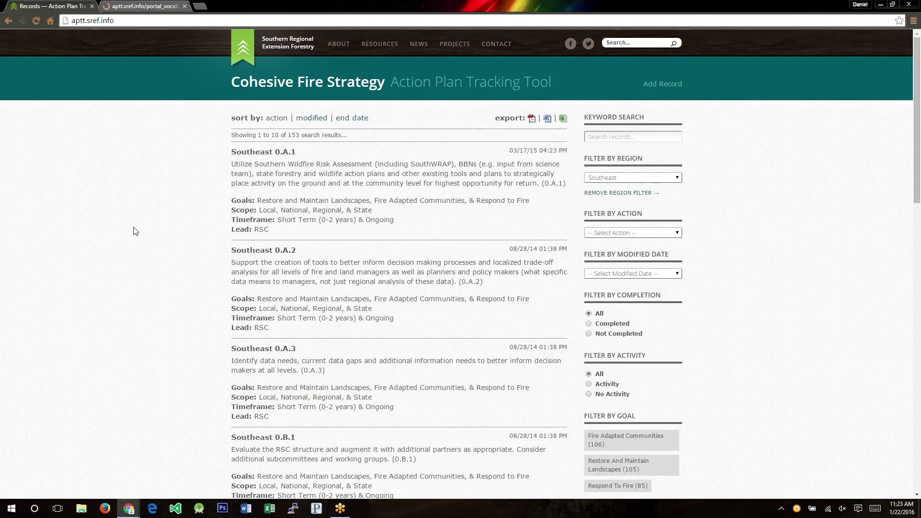
pyautogui.scroll(-1, 135, 232)
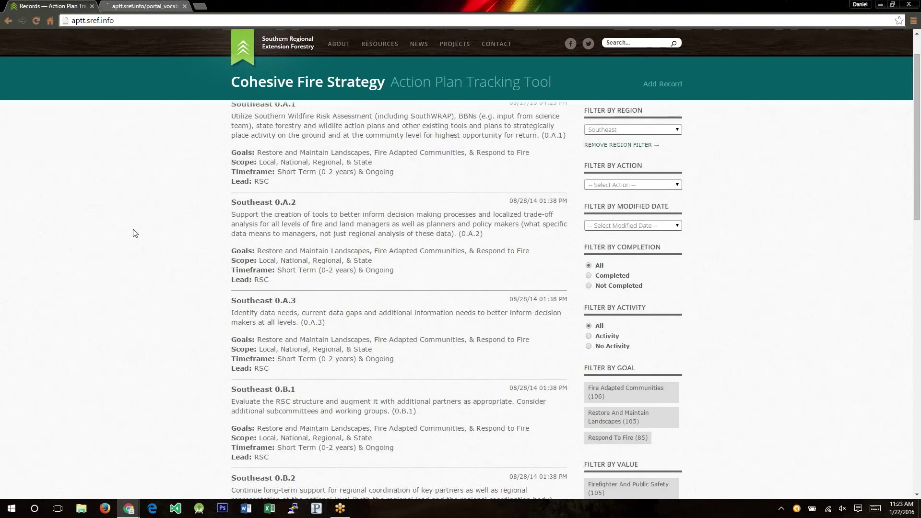
pyautogui.scroll(1, 167, 225)
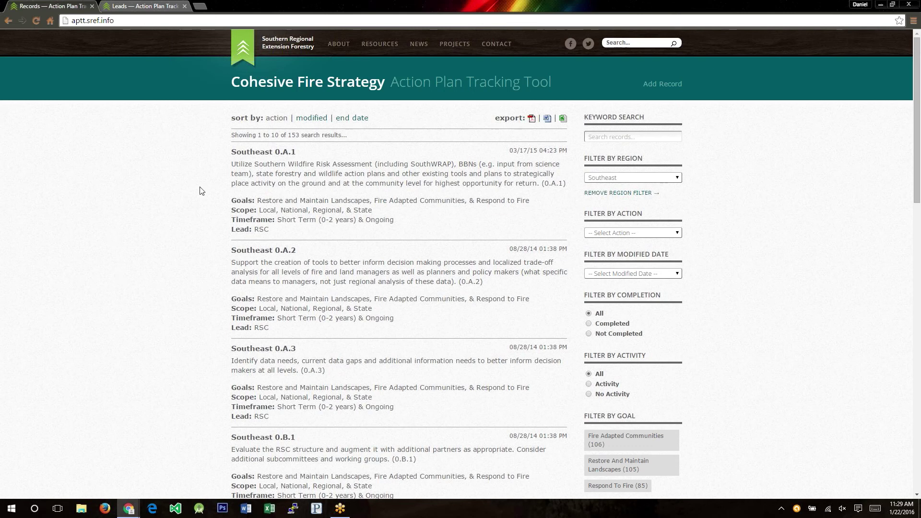
# Step: Filter the Southeast records by the State scope and the Marketable Products value
pyautogui.scroll(-6, 595, 386)
pyautogui.click(651, 384)
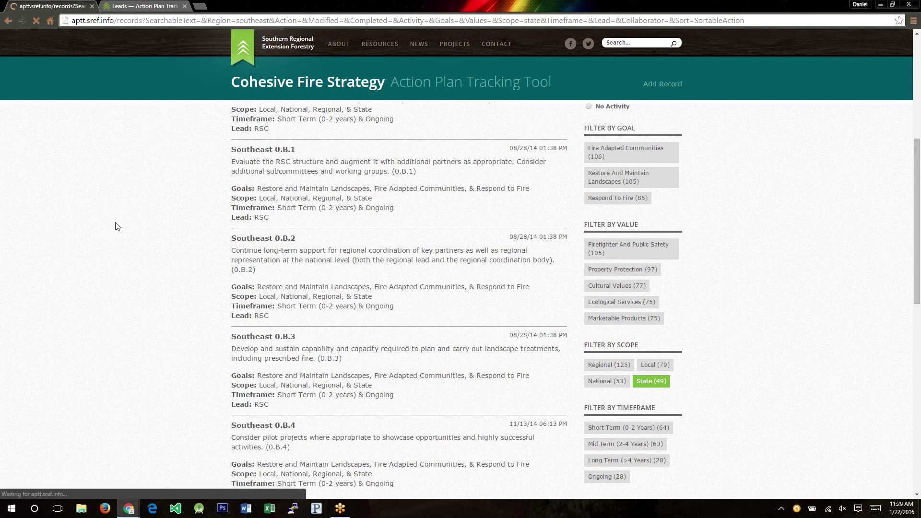
pyautogui.scroll(-6, 186, 271)
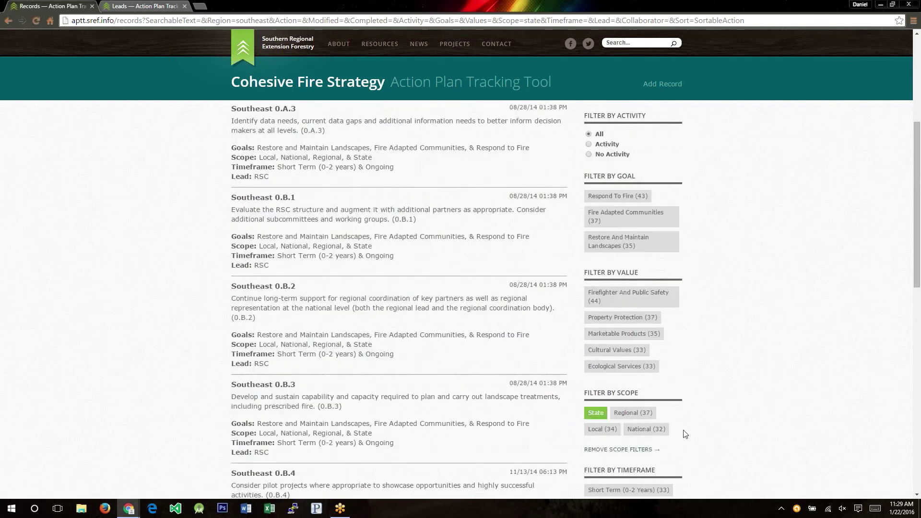
pyautogui.scroll(-2, 686, 434)
pyautogui.click(624, 238)
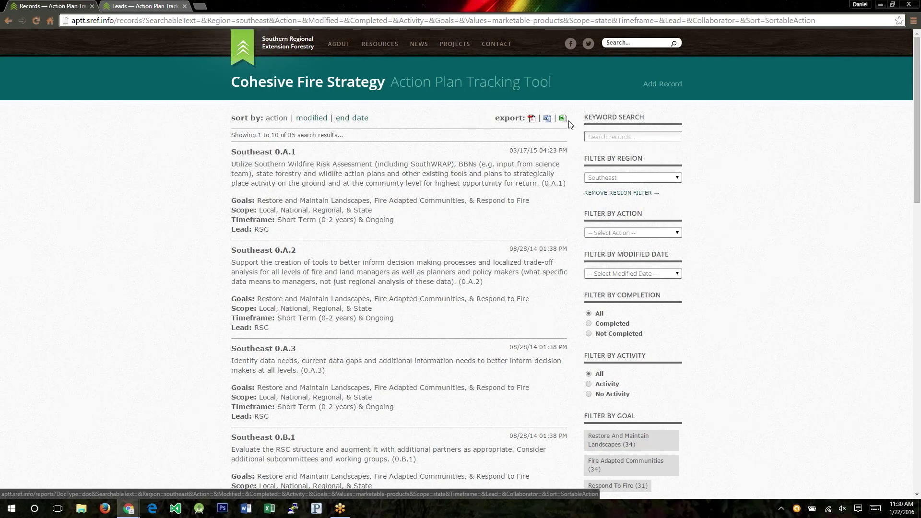
# Step: Create an Adobe PDF report from the filtered Southeast records, keeping the default display options and report details
pyautogui.click(532, 120)
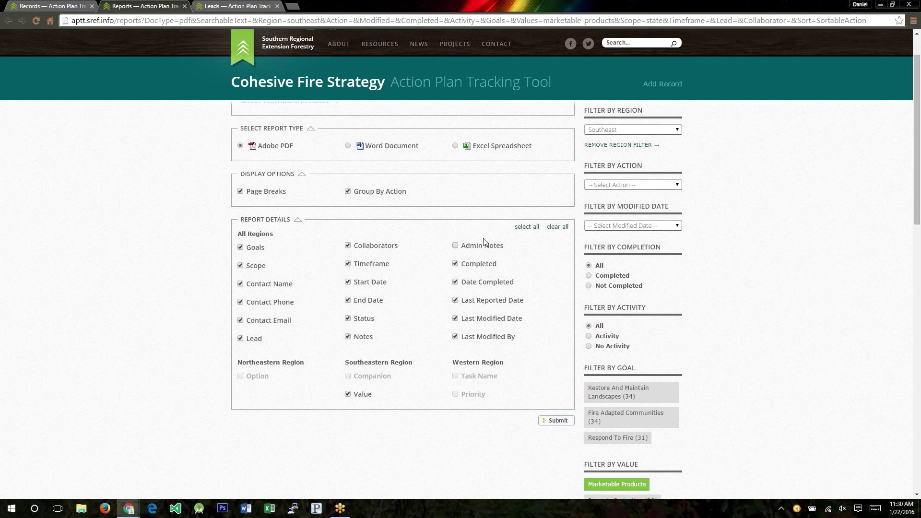
pyautogui.scroll(1, 413, 347)
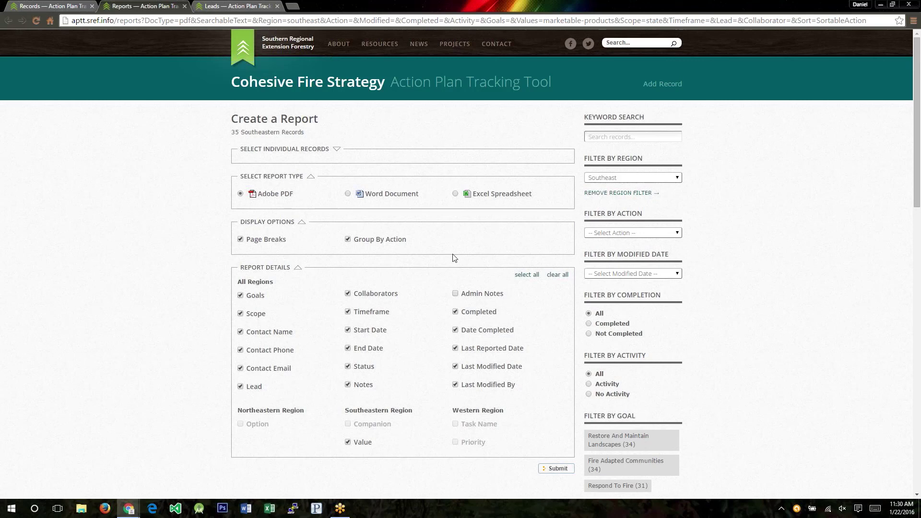
pyautogui.scroll(-2, 525, 386)
pyautogui.click(553, 373)
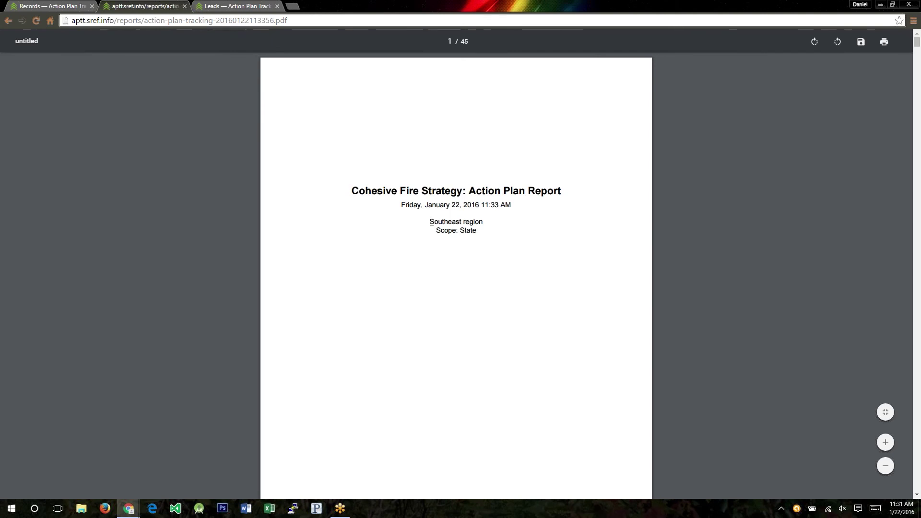
# Step: Examine the region and scope lines on the report's cover, read the Southeast 0.A.1 page, and return to the cover
pyautogui.moveTo(430, 222); pyautogui.dragTo(473, 231)
pyautogui.click(472, 231)
pyautogui.scroll(-10, 509, 265)
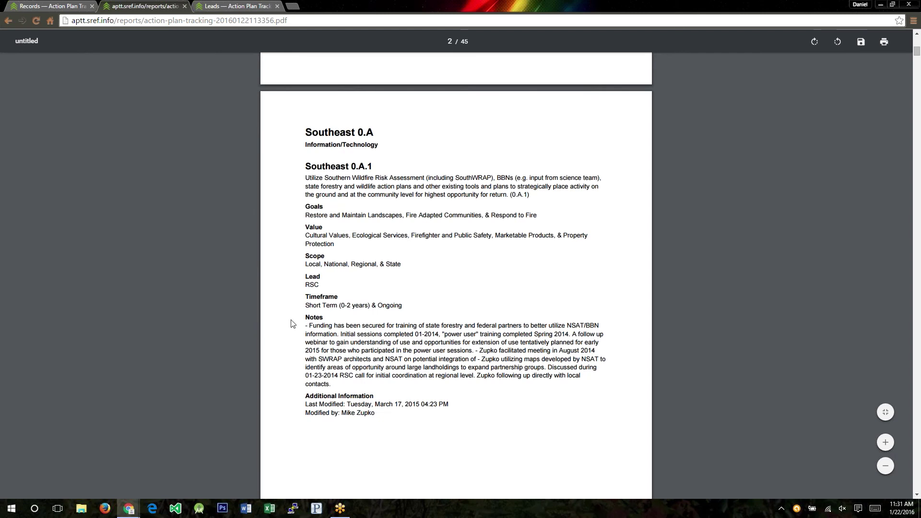
pyautogui.scroll(-2, 418, 374)
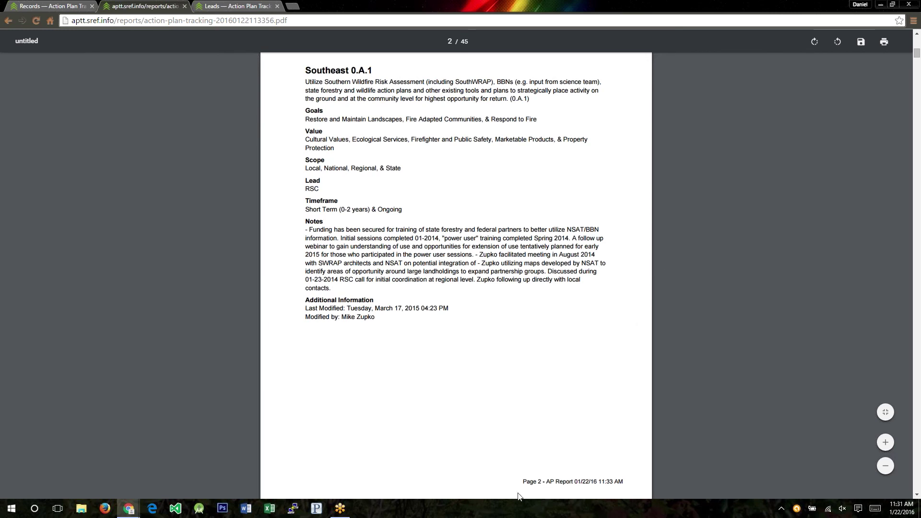
pyautogui.scroll(-6, 588, 250)
pyautogui.press('Home')
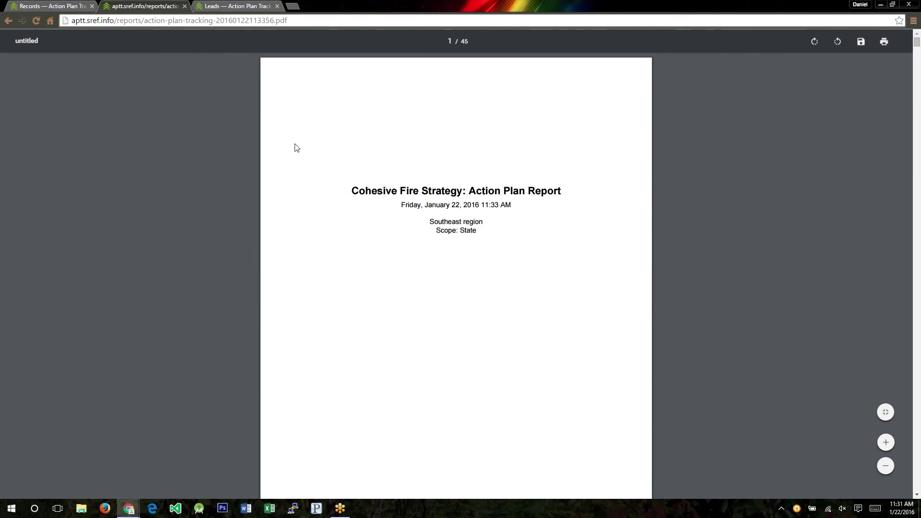
# Step: Return to the unfiltered Southeast records list and filter it to completed records
pyautogui.hotkey('ctrl', 'shift', 'Tab')
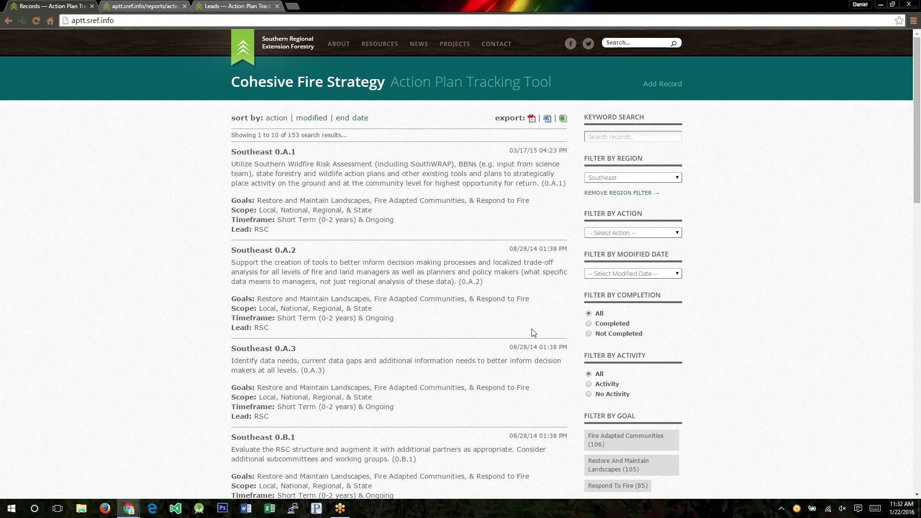
pyautogui.click(627, 324)
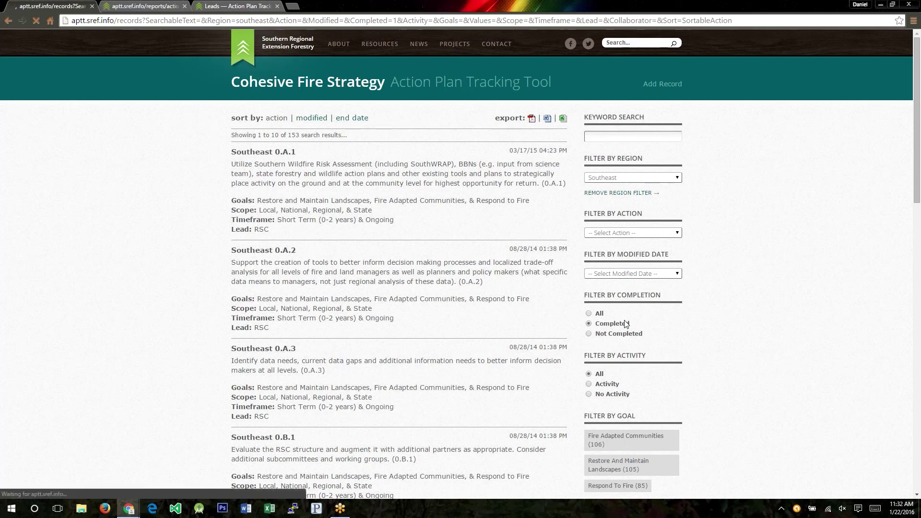
# Step: Export the filtered Southeast records as an Excel spreadsheet, open the downloaded file, and return to the report form
pyautogui.hotkey('ctrl', 'Tab')
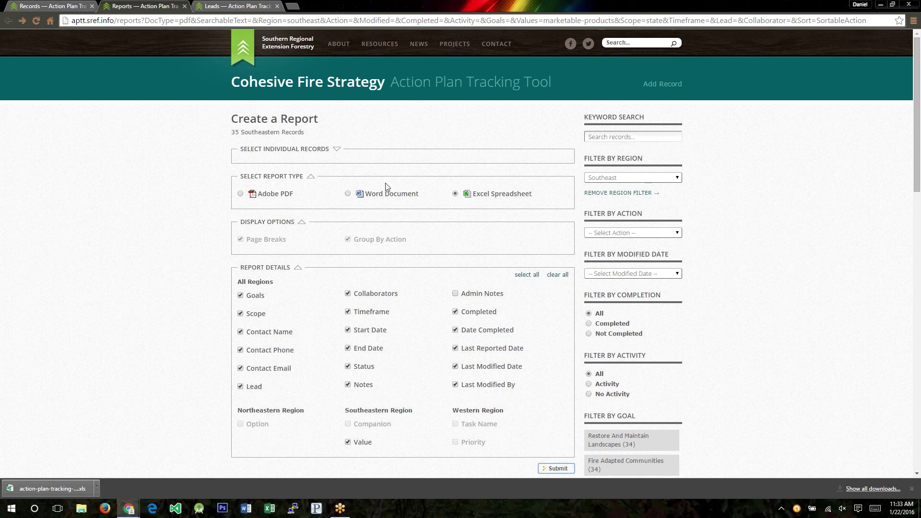
pyautogui.click(57, 496)
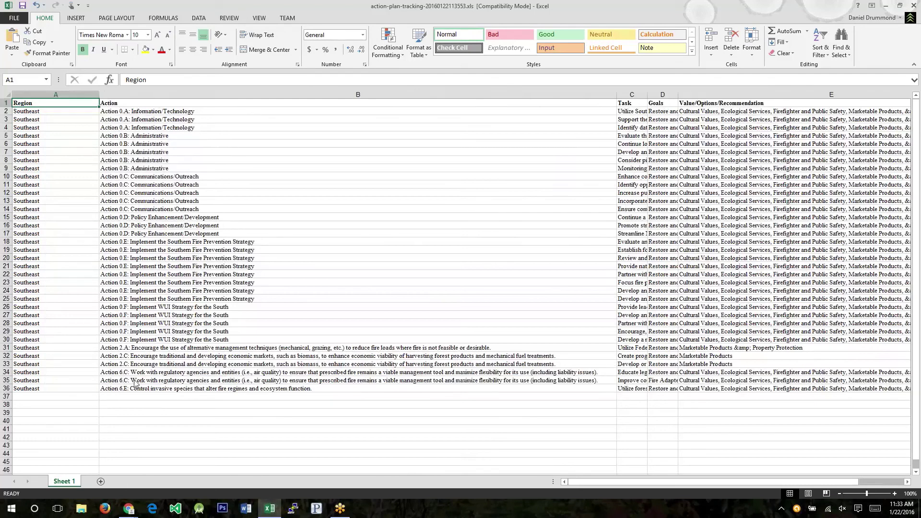
pyautogui.hotkey('alt', 'Tab')
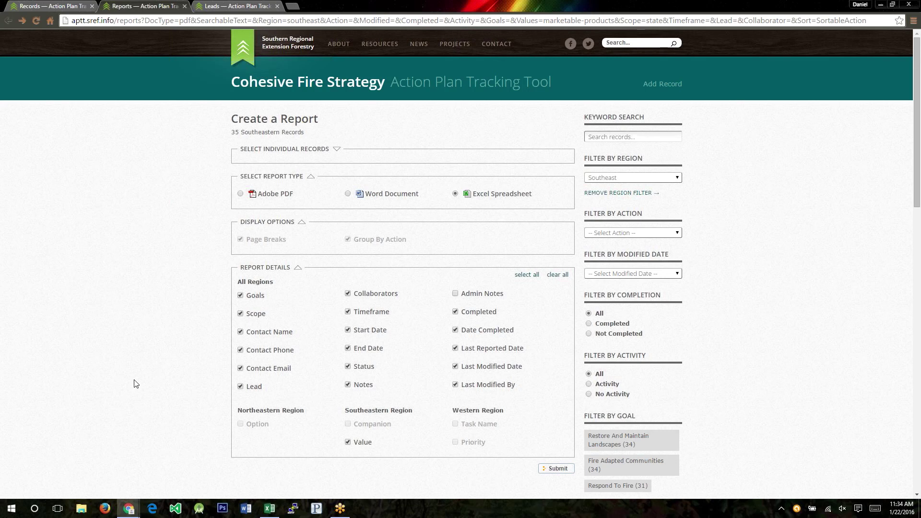
# Step: Switch to Excel to examine the exported Action column at its first Action 0.E row, and return to the report form's details
pyautogui.hotkey('alt', 'Tab')
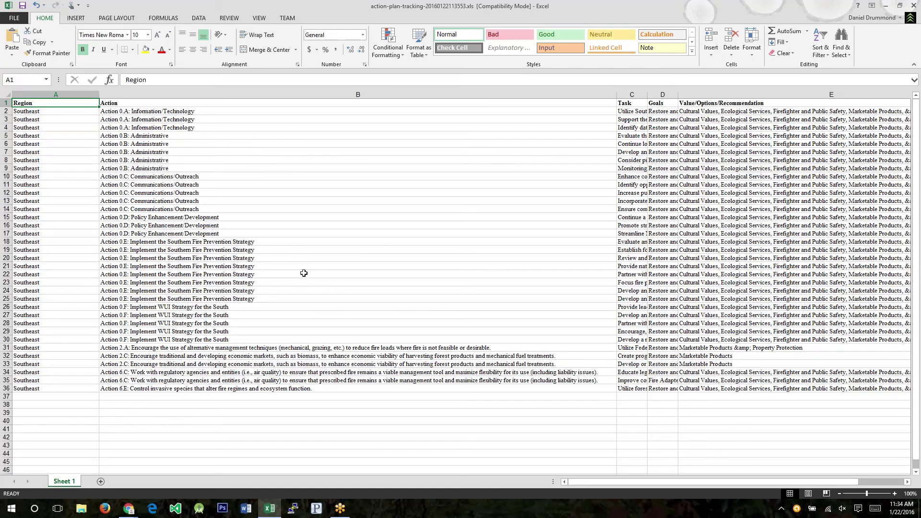
pyautogui.click(192, 242)
pyautogui.hotkey('alt', 'Tab')
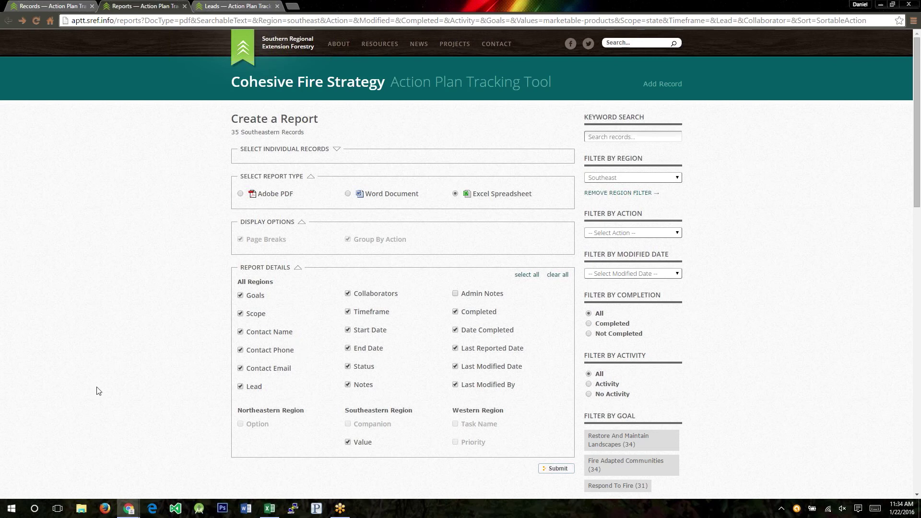
pyautogui.scroll(-1, 149, 365)
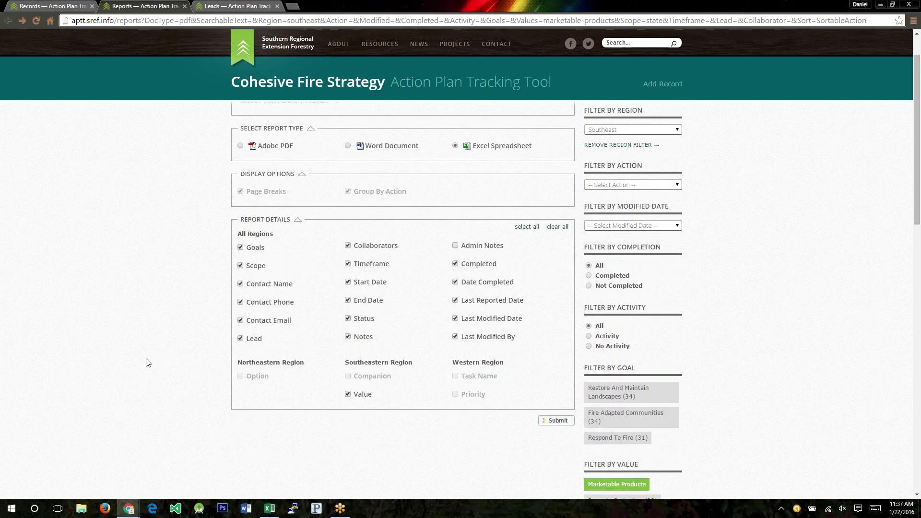
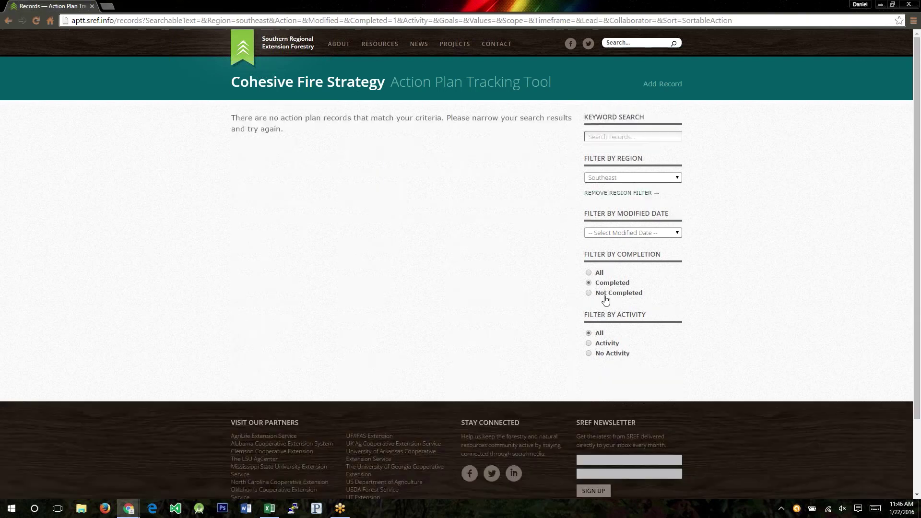
# Step: Filter the Southeast records to those not completed
pyautogui.click(606, 298)
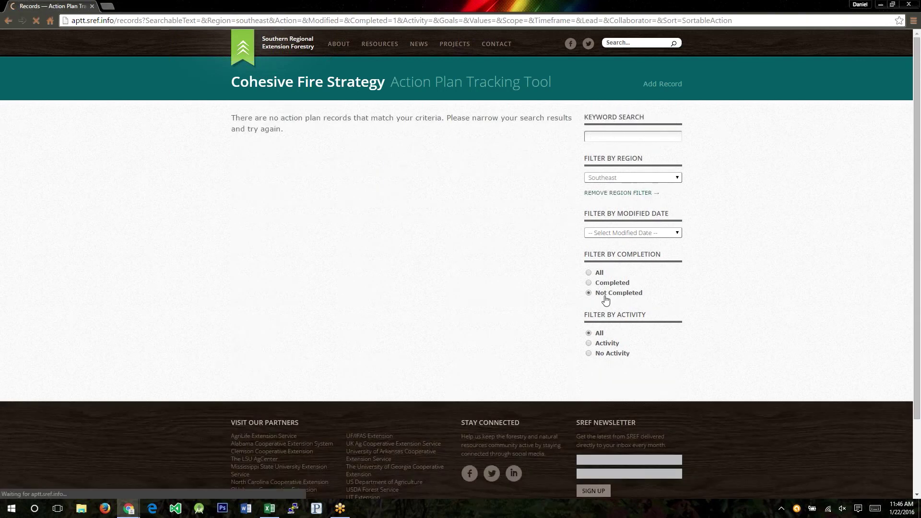